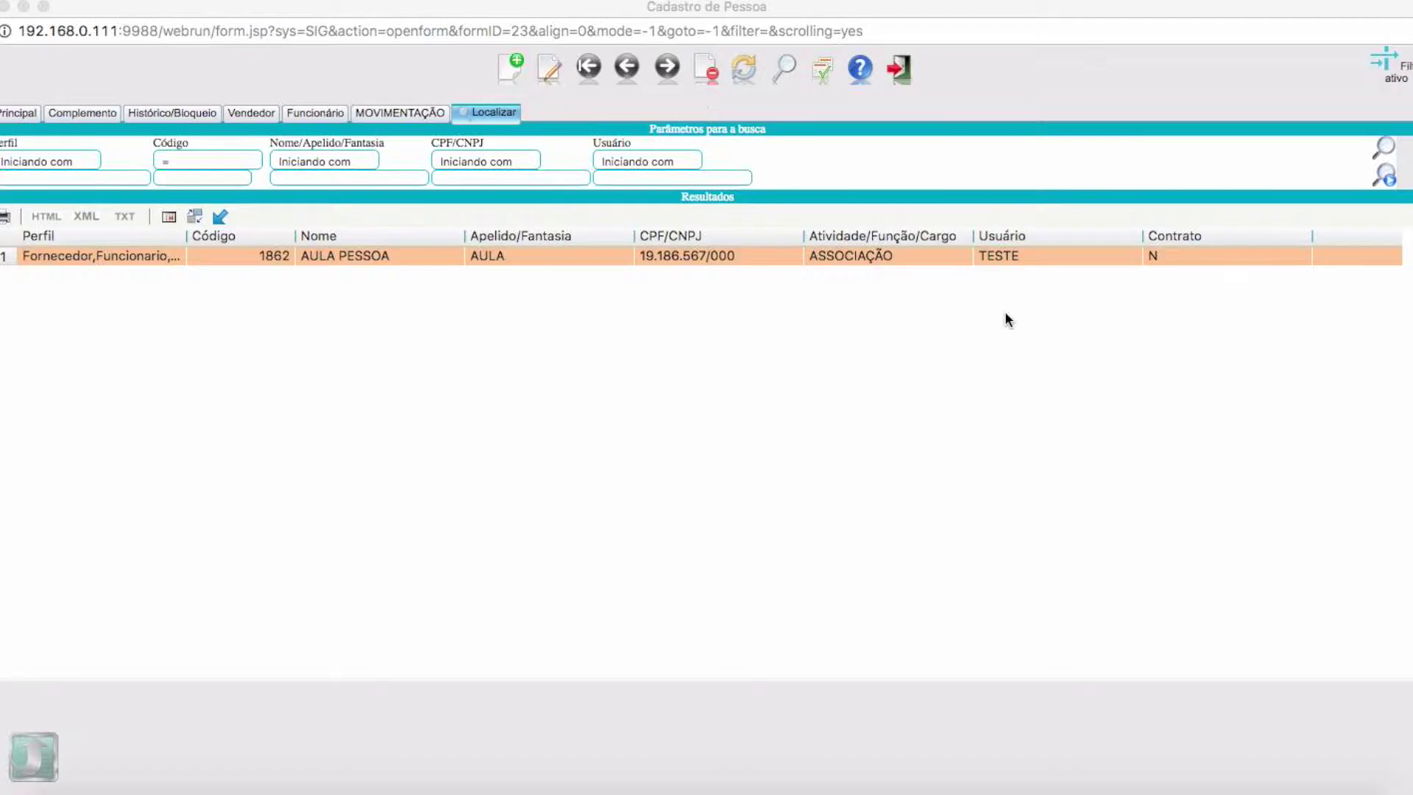
# Open the AULA PESSOA record, go to its history and block section, and start editing the record
pyautogui.doubleClick(403, 255)
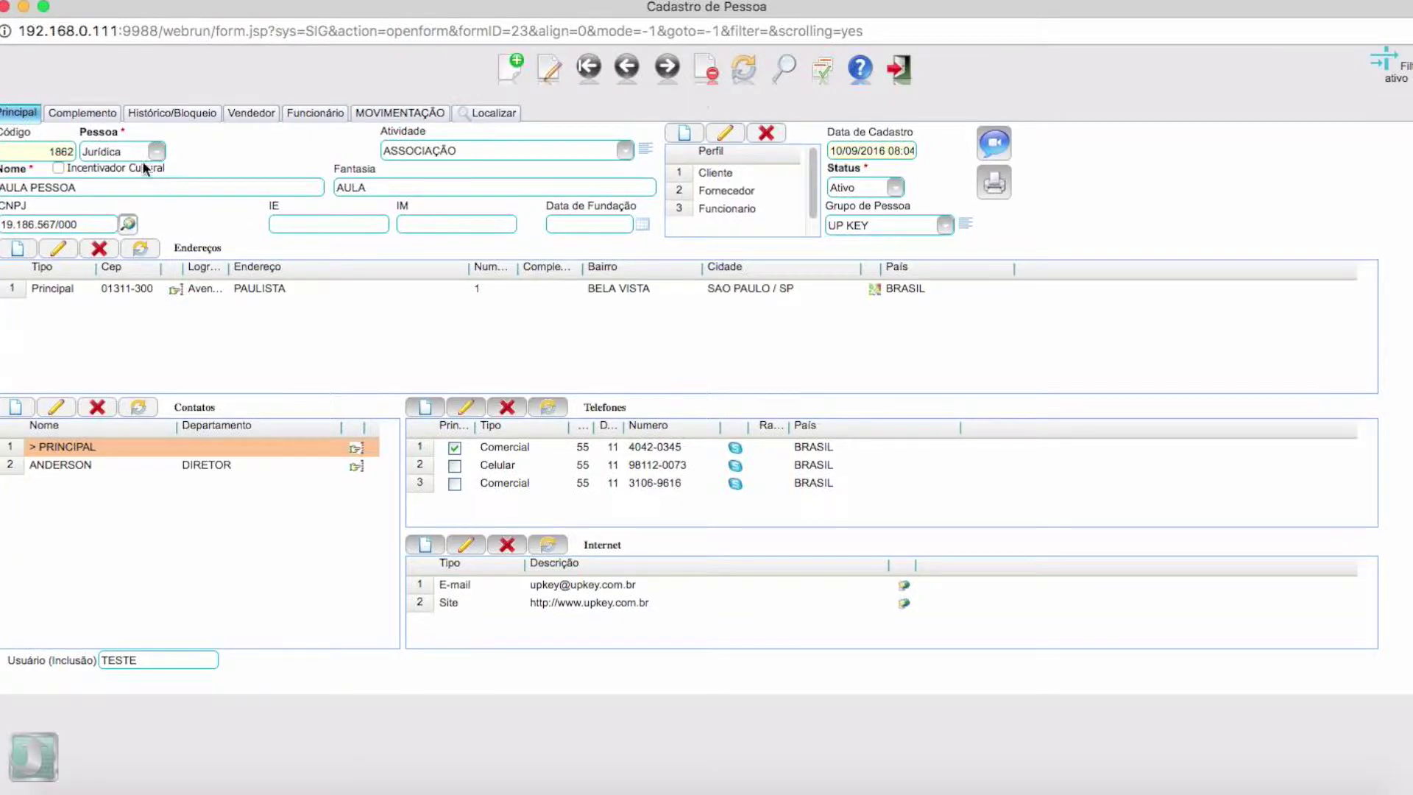
pyautogui.click(184, 122)
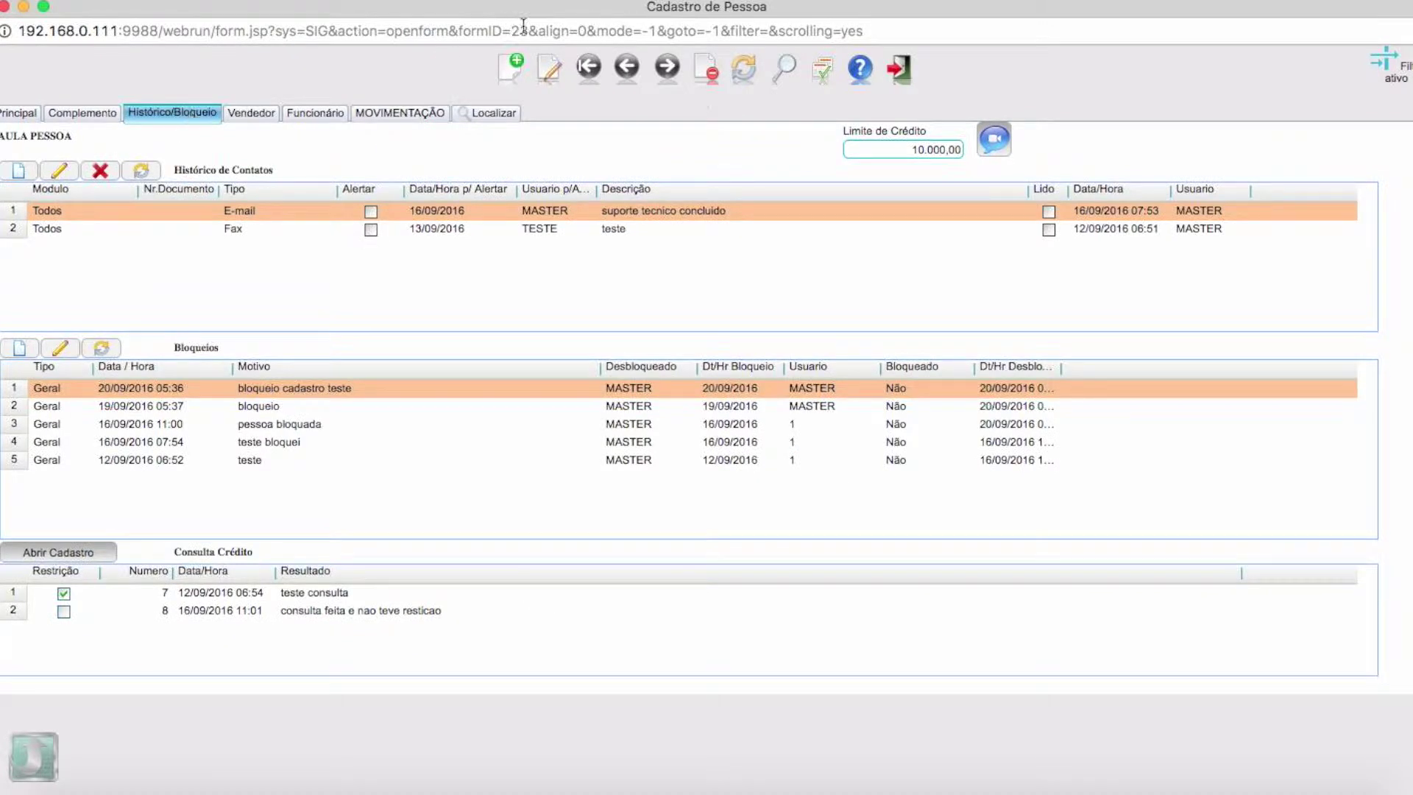
pyautogui.click(549, 72)
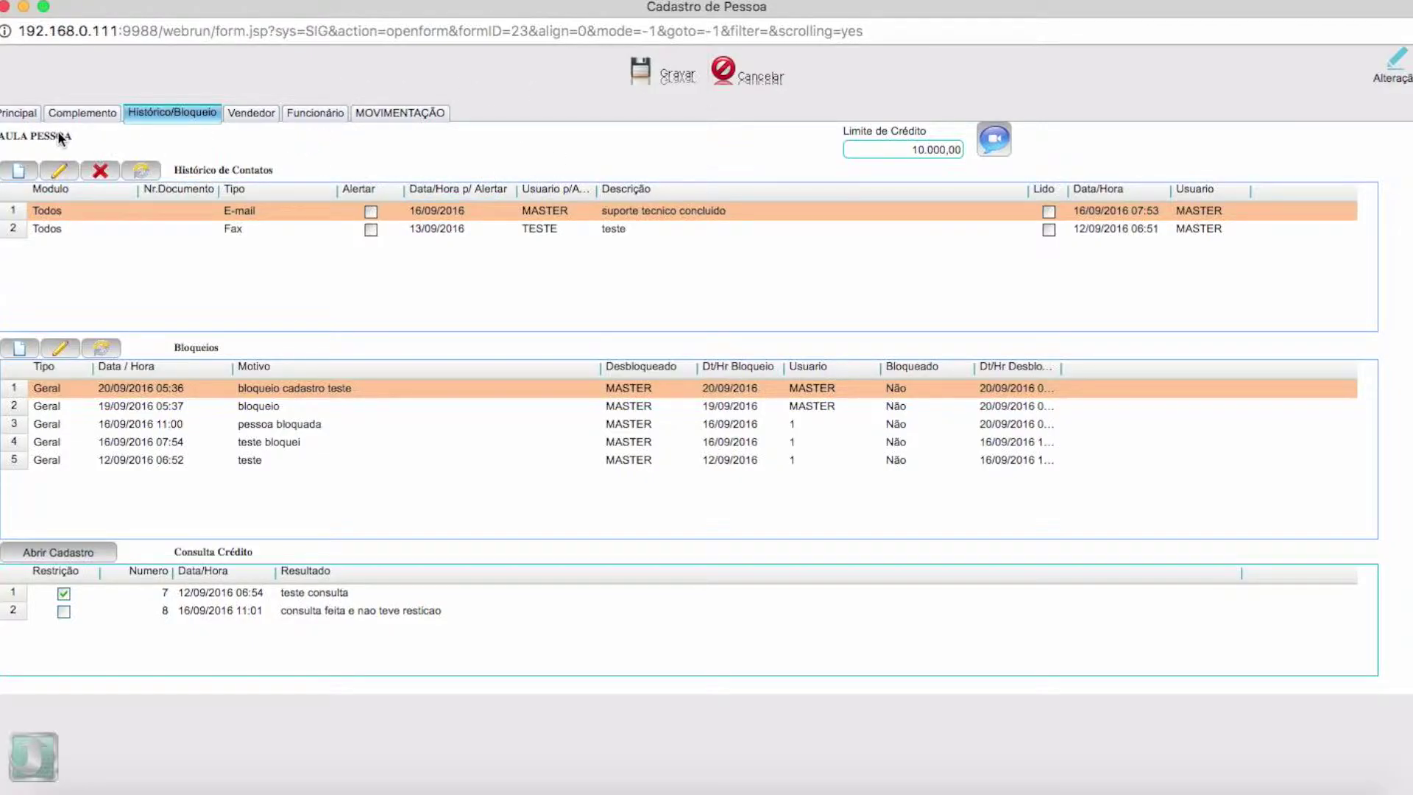
# Add a new row to the Histórico de Contatos grid with the type Mensagem eletrônica
pyautogui.click(32, 170)
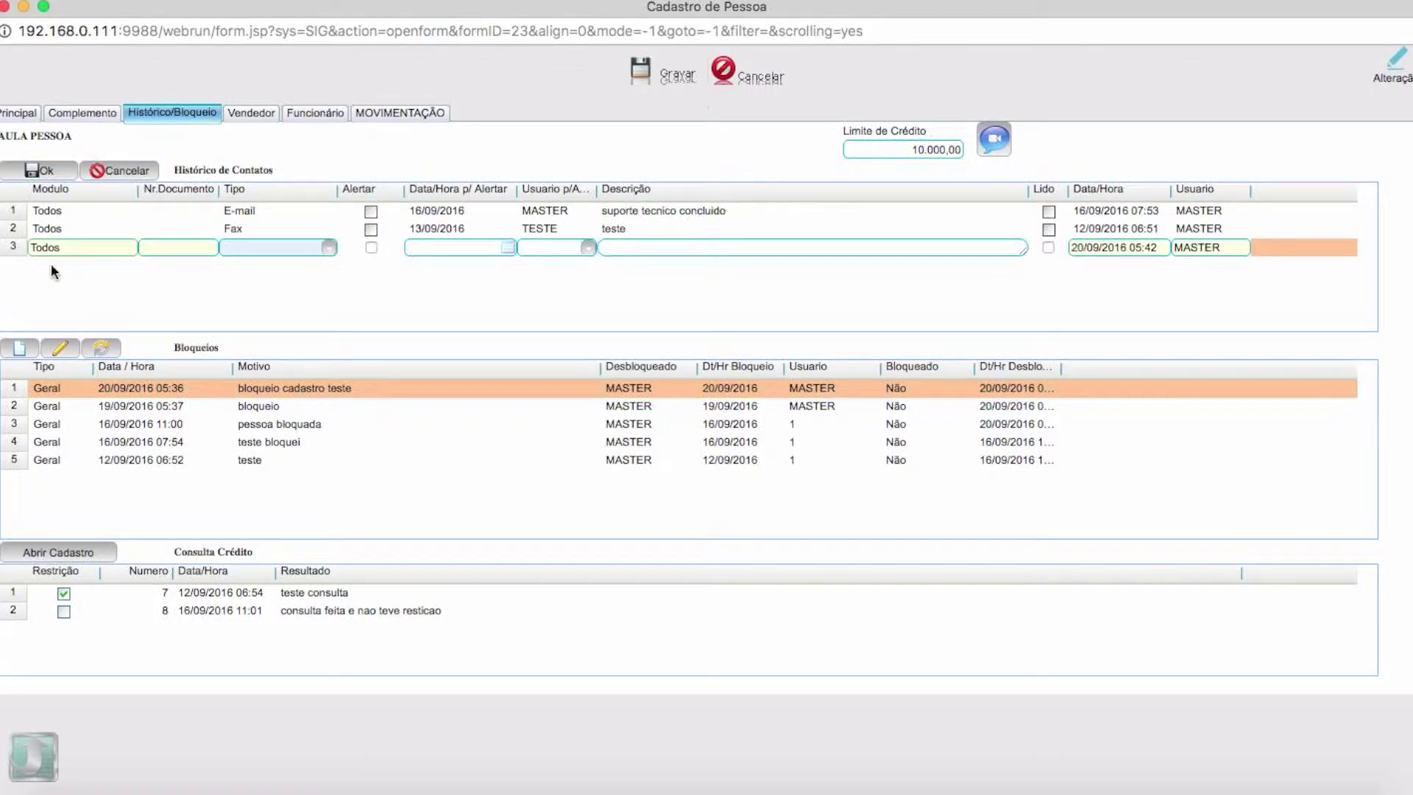
pyautogui.click(329, 247)
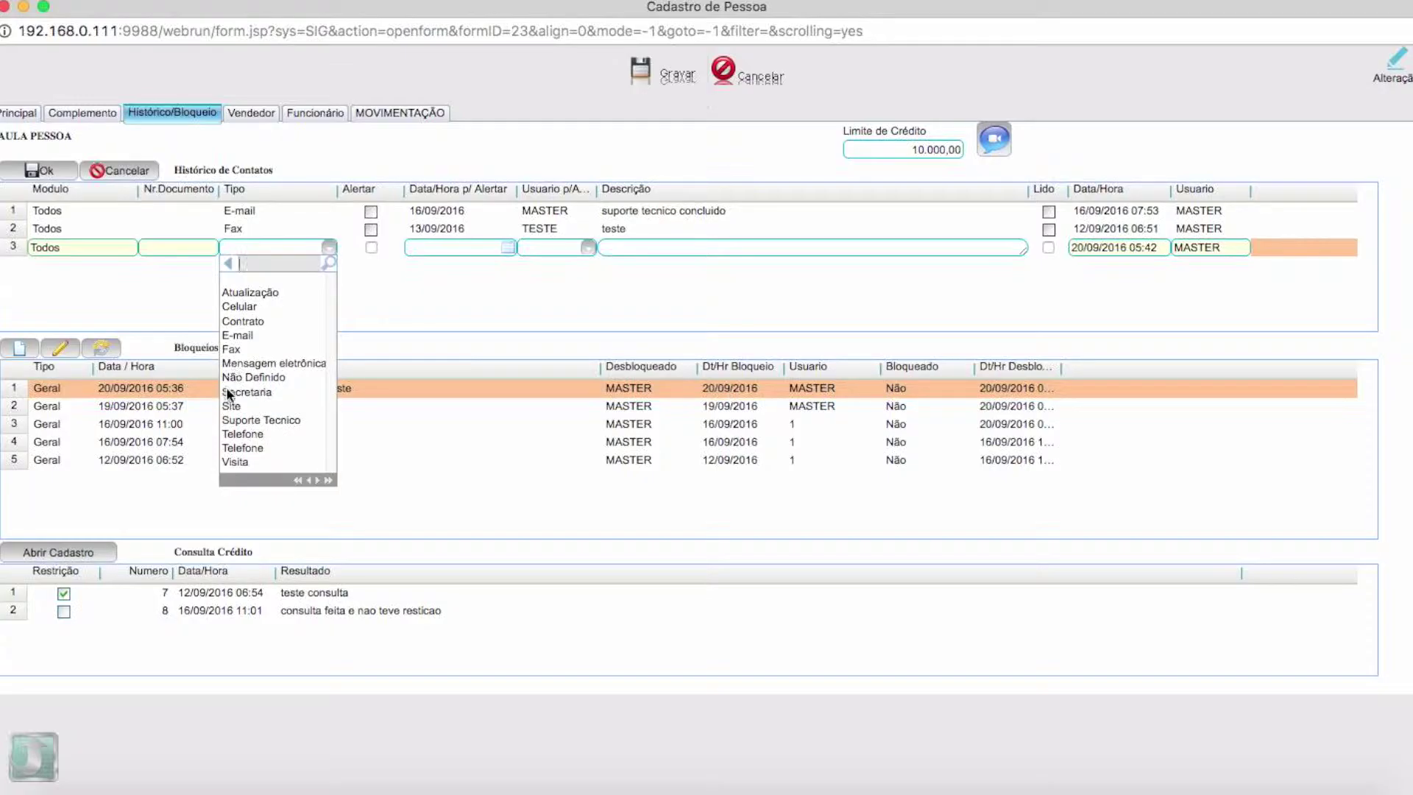
pyautogui.click(242, 365)
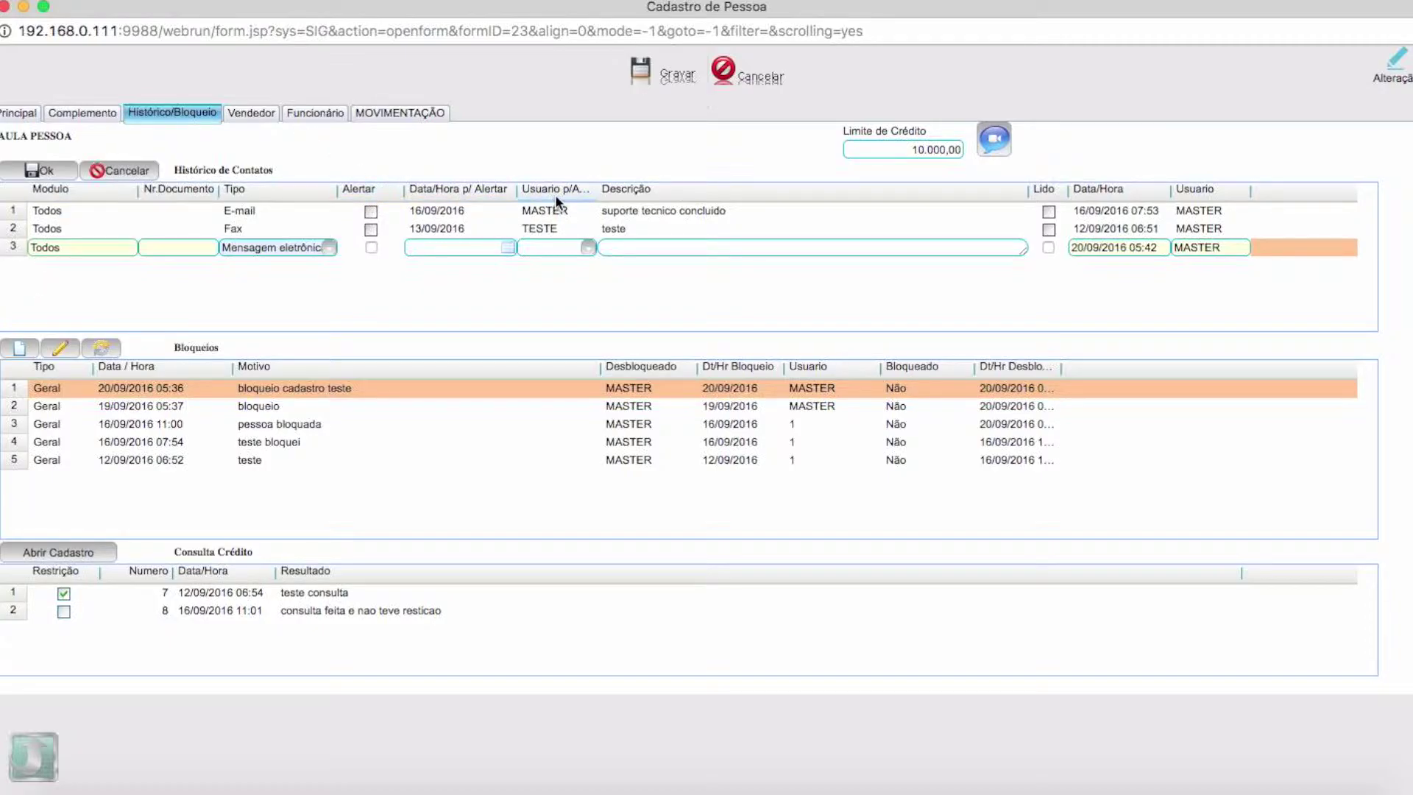
# Enable the alert on the new contact row, dated 21/09/2016, and choose the user to alert
pyautogui.moveTo(596, 190); pyautogui.dragTo(633, 189)
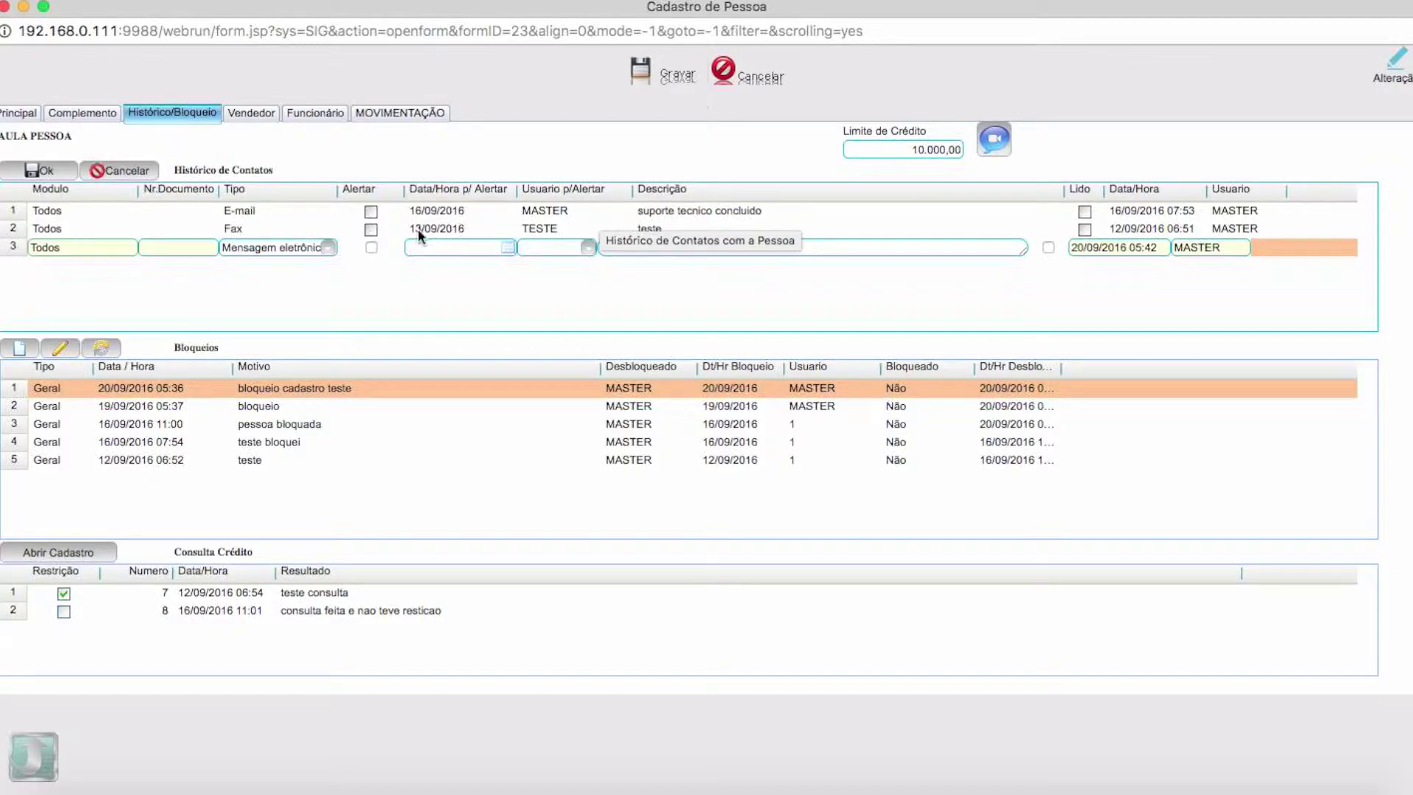
pyautogui.click(372, 250)
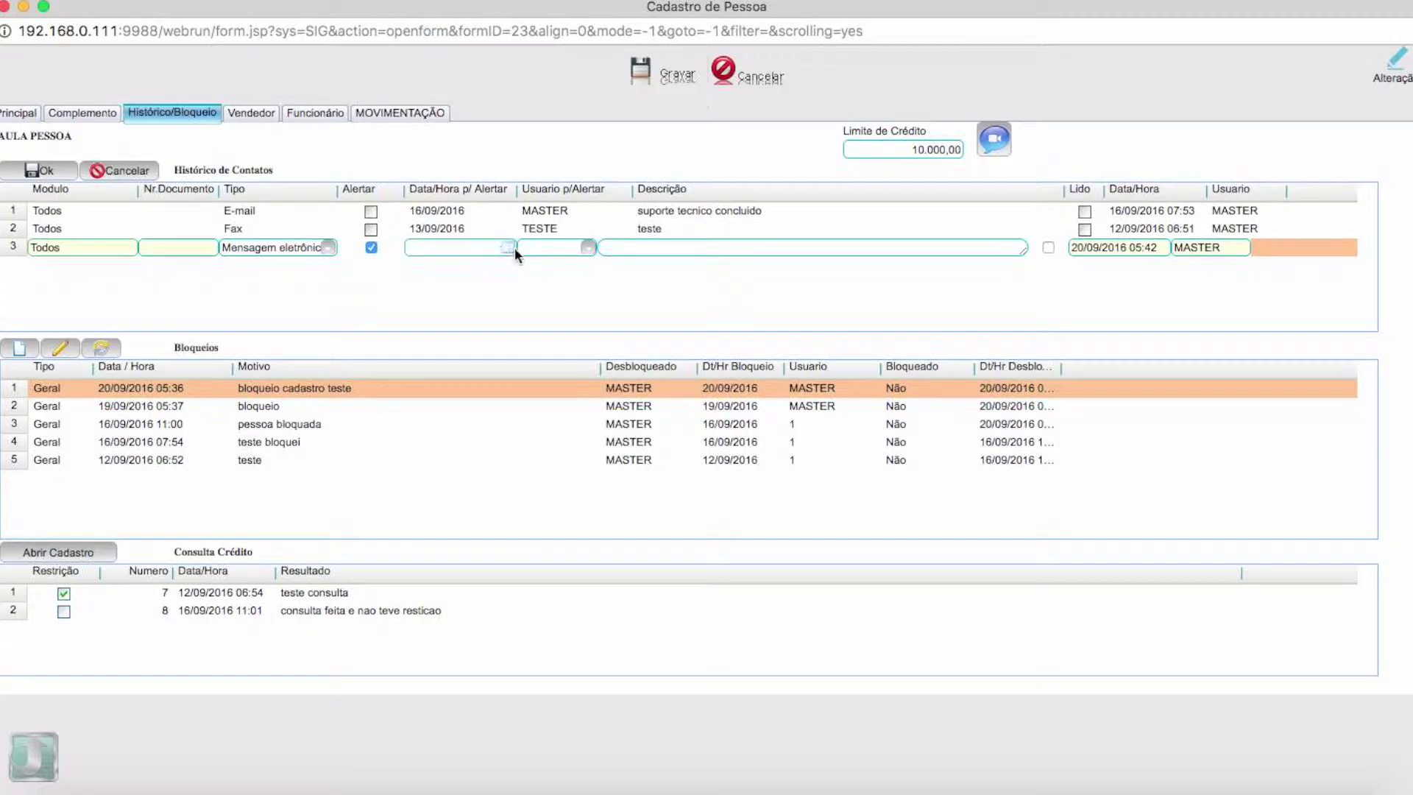
pyautogui.click(508, 248)
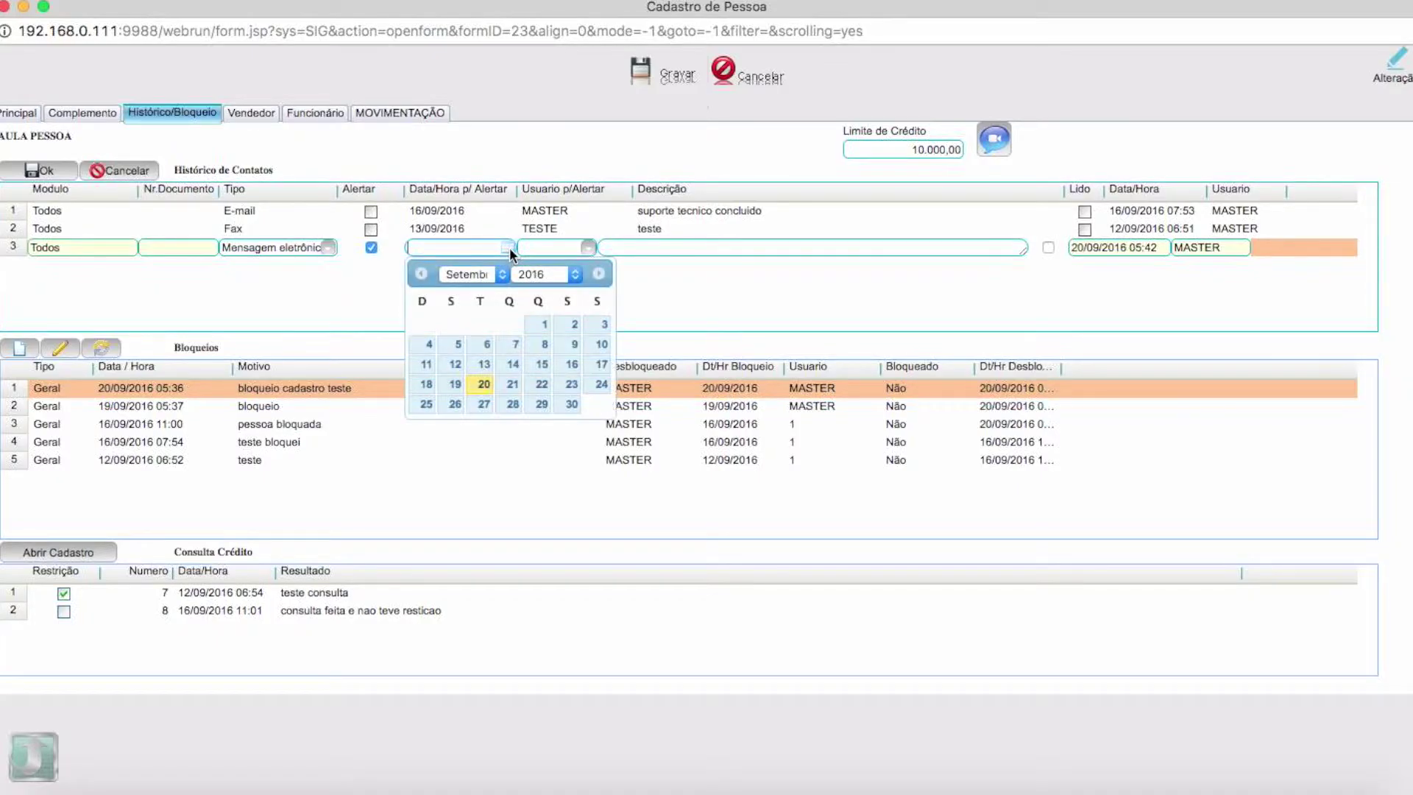
pyautogui.click(512, 385)
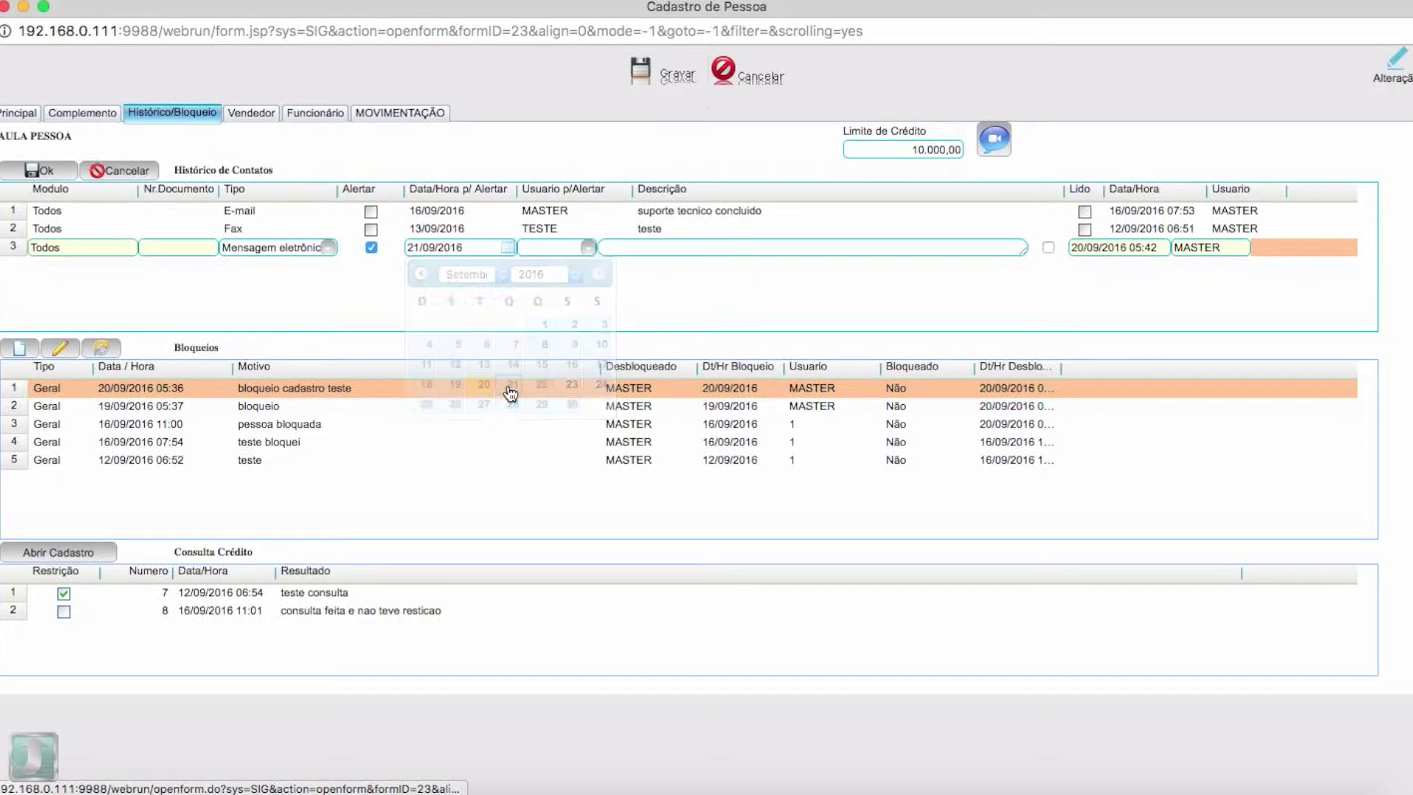
pyautogui.click(588, 247)
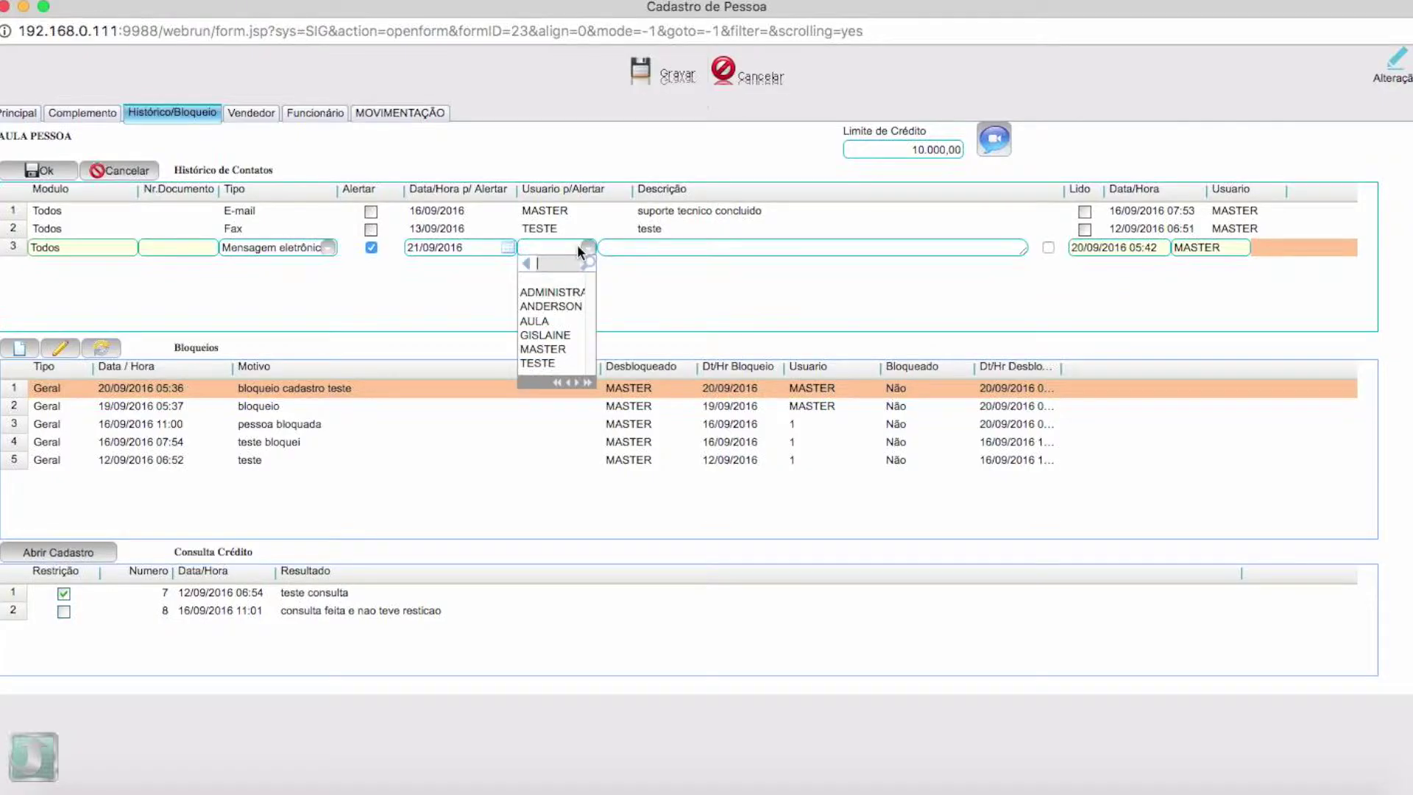
pyautogui.click(528, 307)
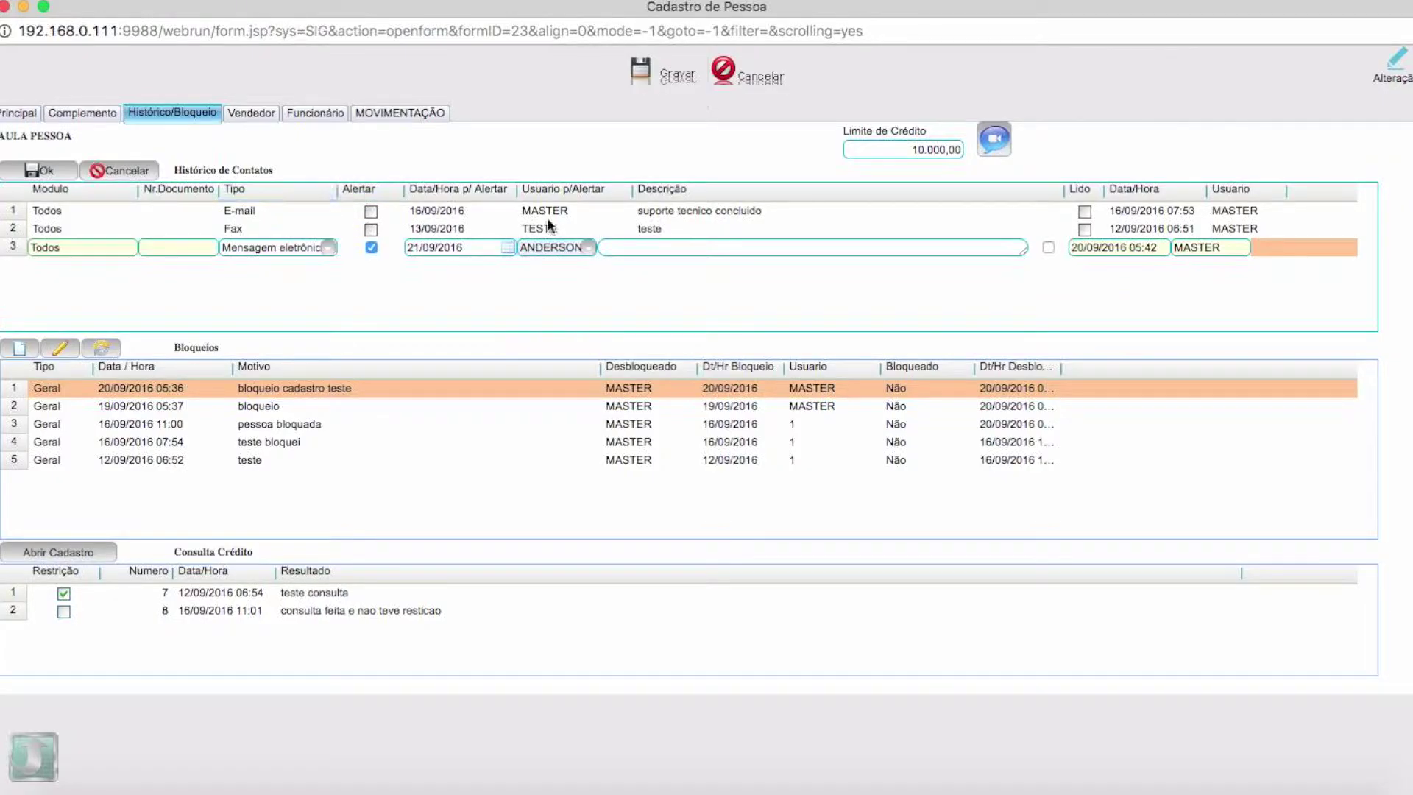
# Enter "mandar mensagem proposta" as the contact row's description and confirm the row
pyautogui.click(1015, 247)
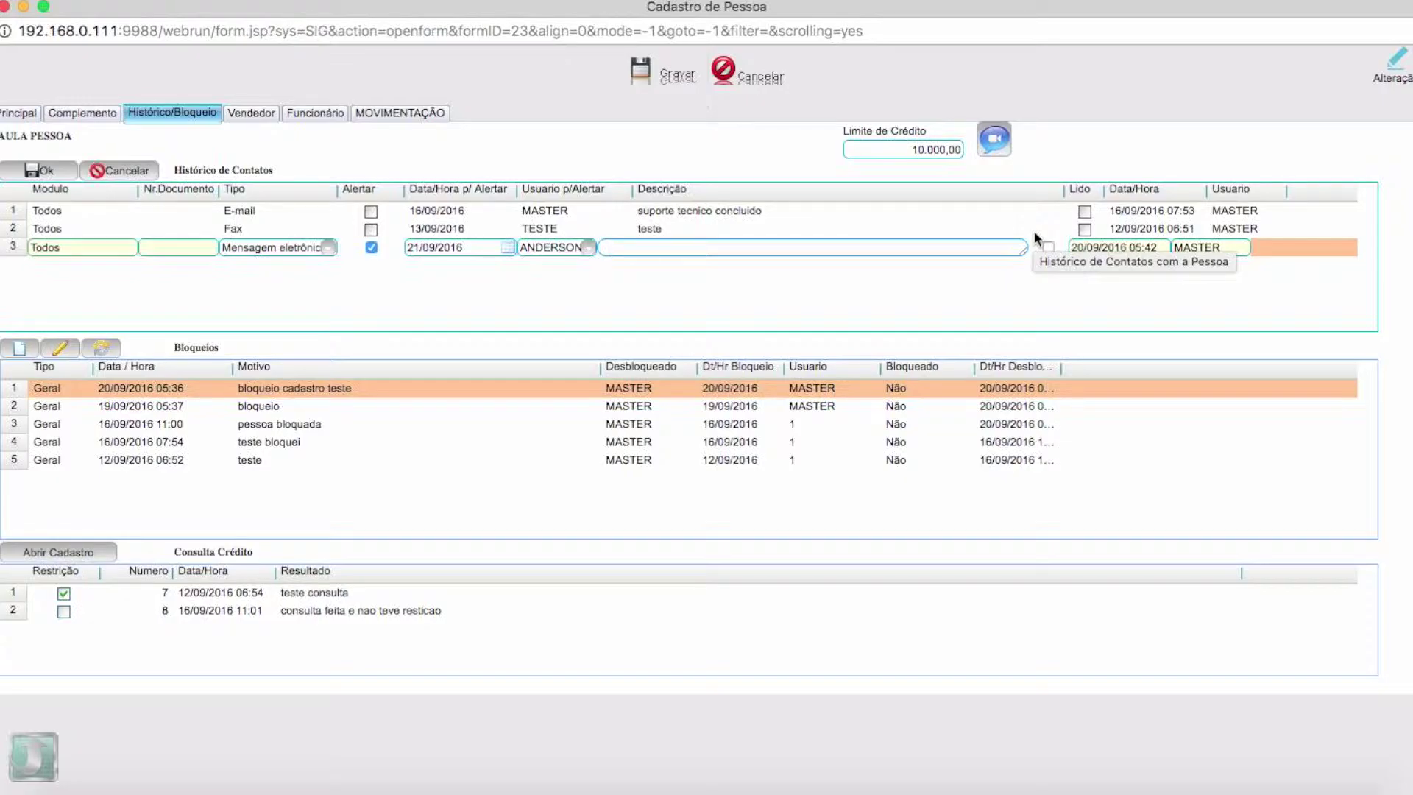
pyautogui.write('ma')
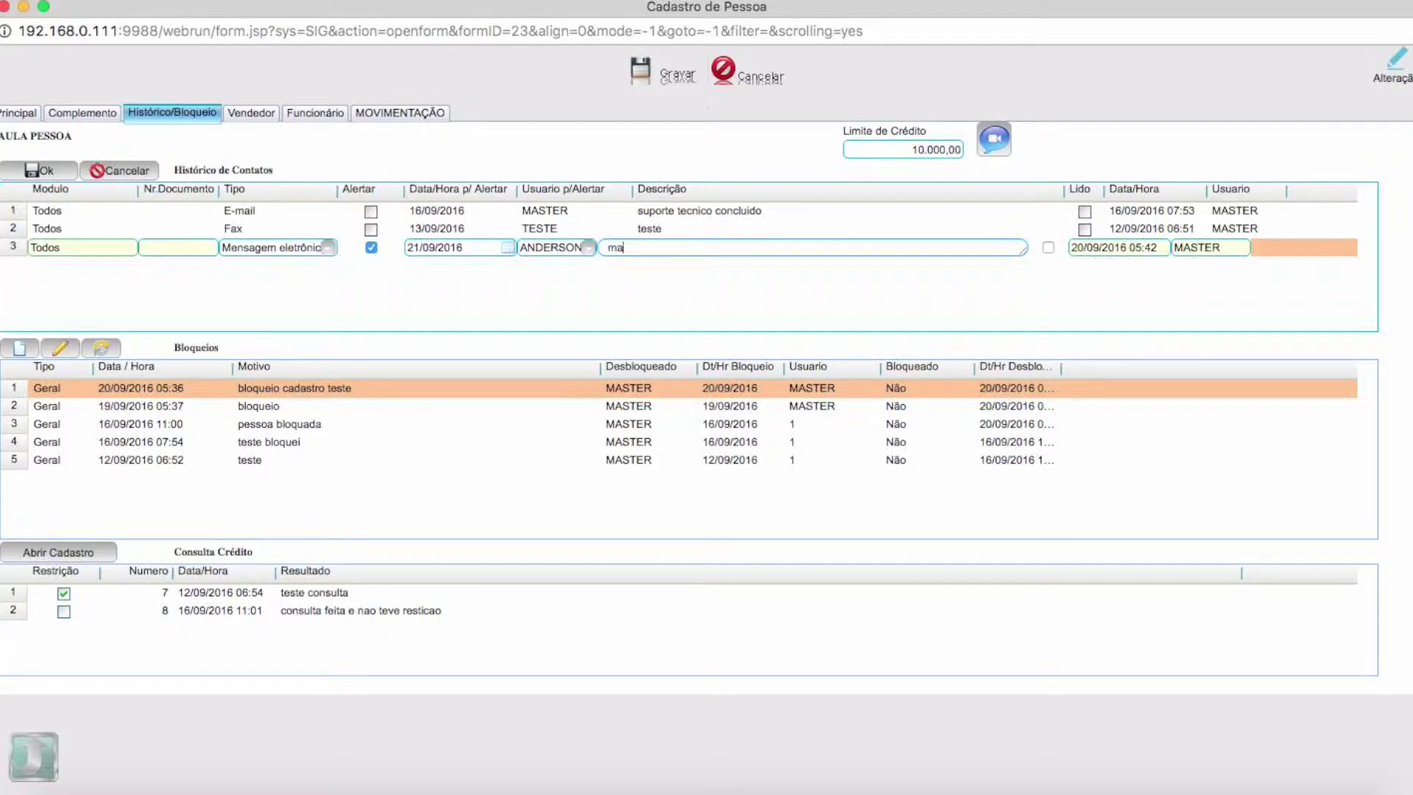
pyautogui.write('ndar mensagem proposta')
pyautogui.click(57, 170)
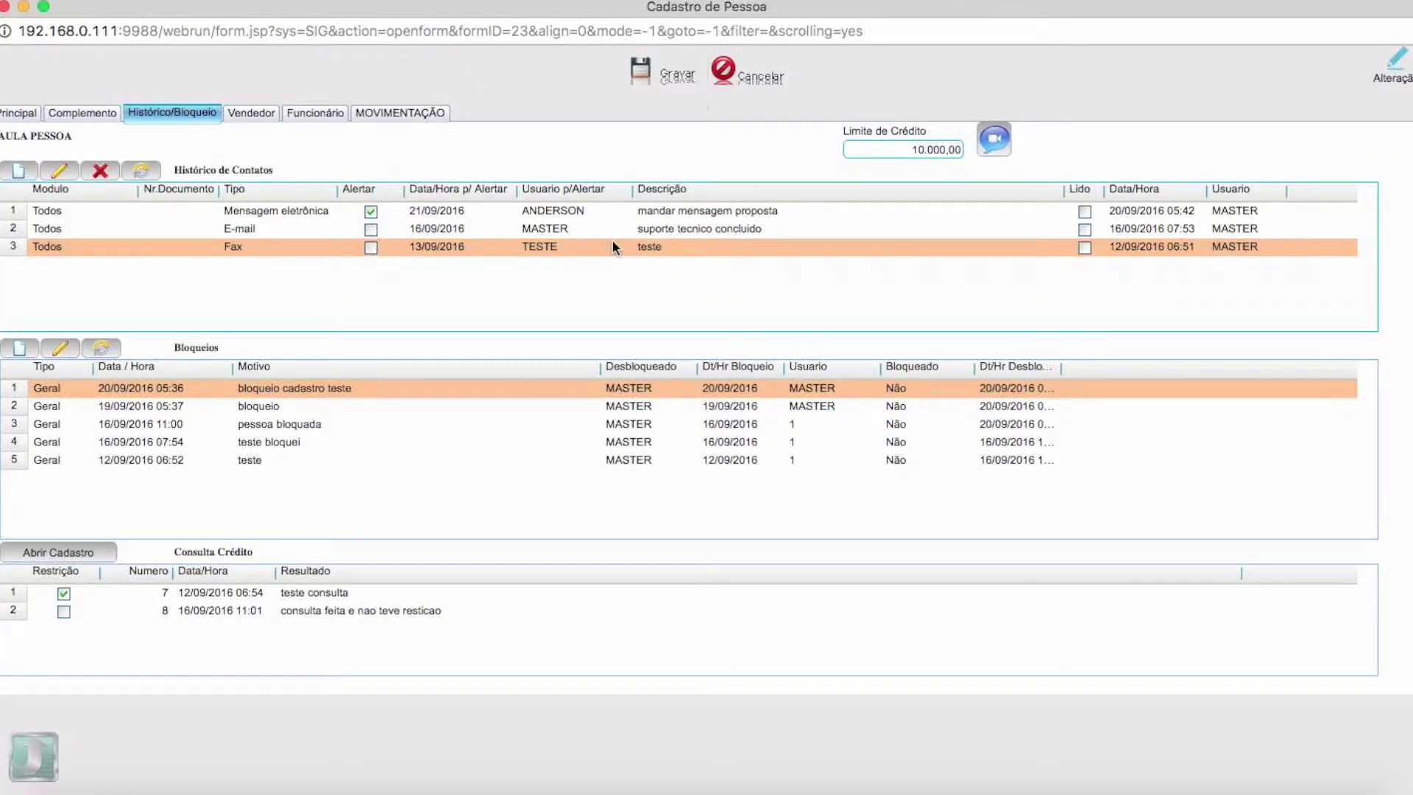
pyautogui.click(728, 210)
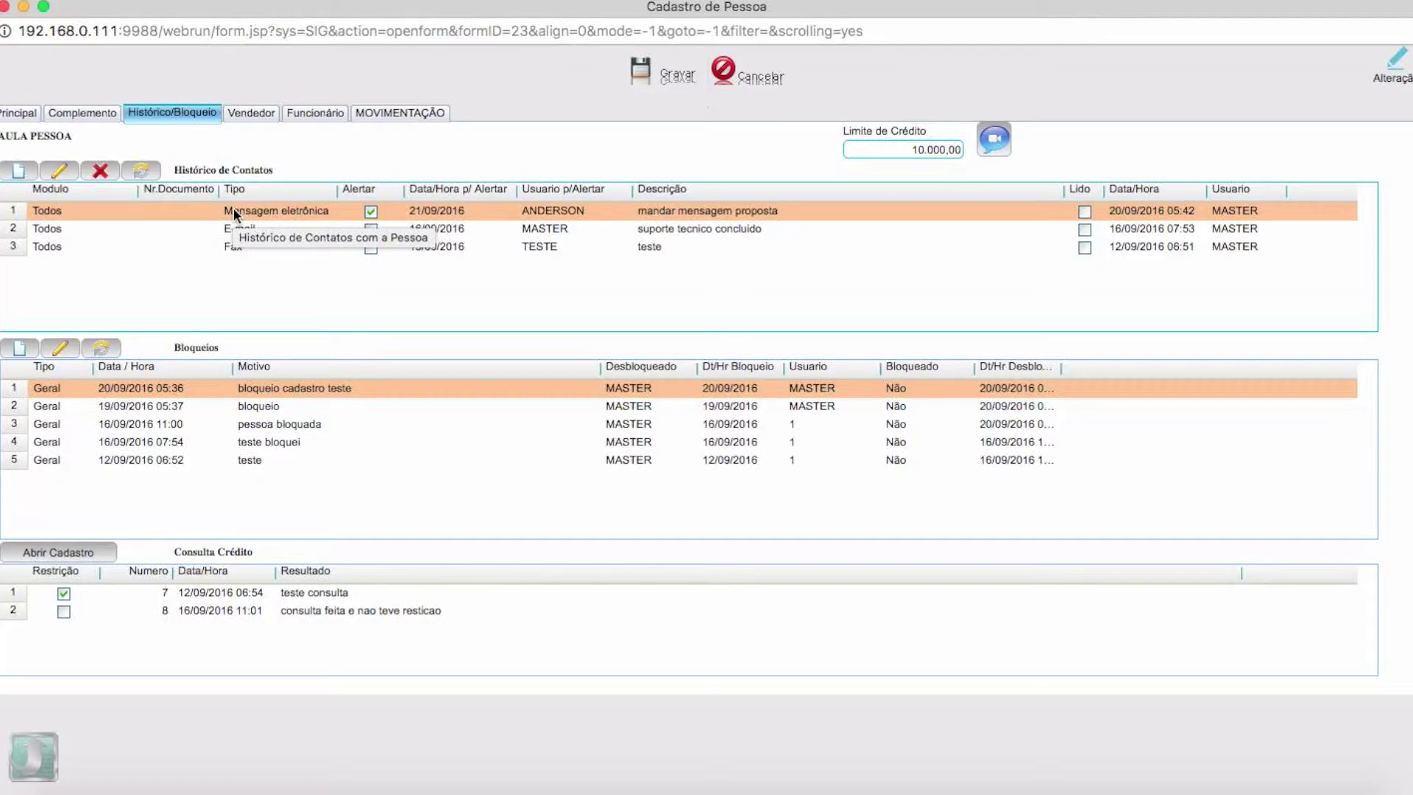
# Add a contact history row of type Telefone with the description "liguei e ofereci porposta" and no alert
pyautogui.click(23, 172)
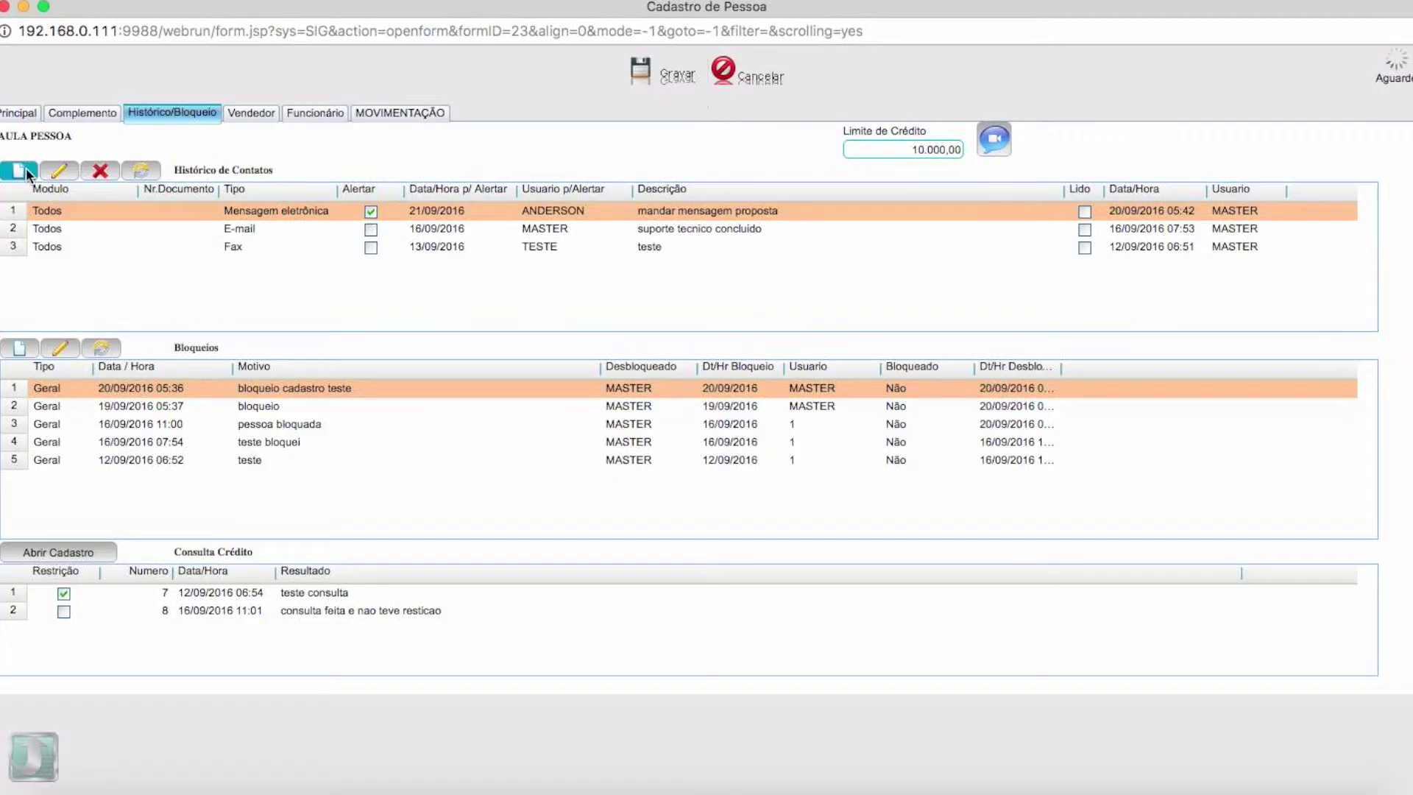
pyautogui.click(329, 267)
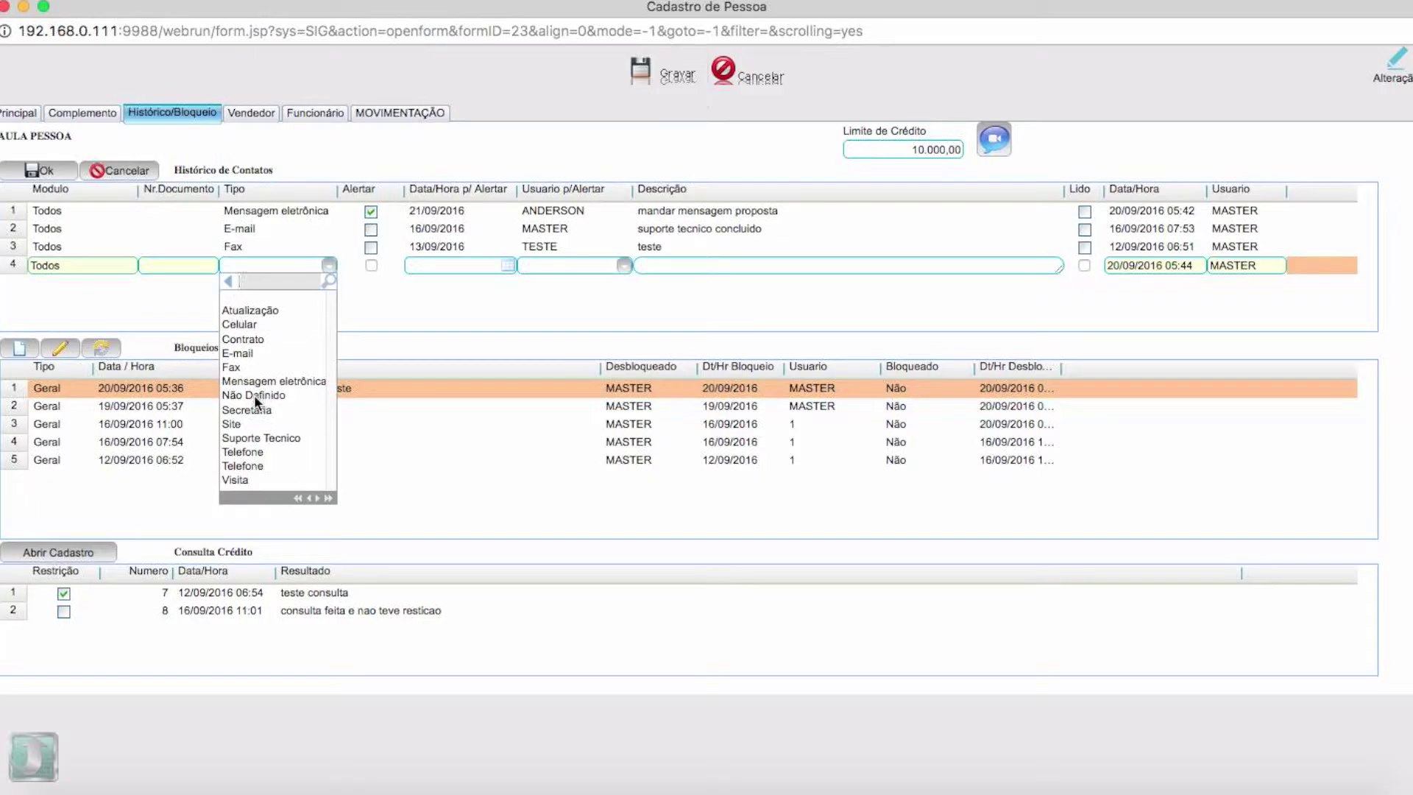
pyautogui.click(253, 458)
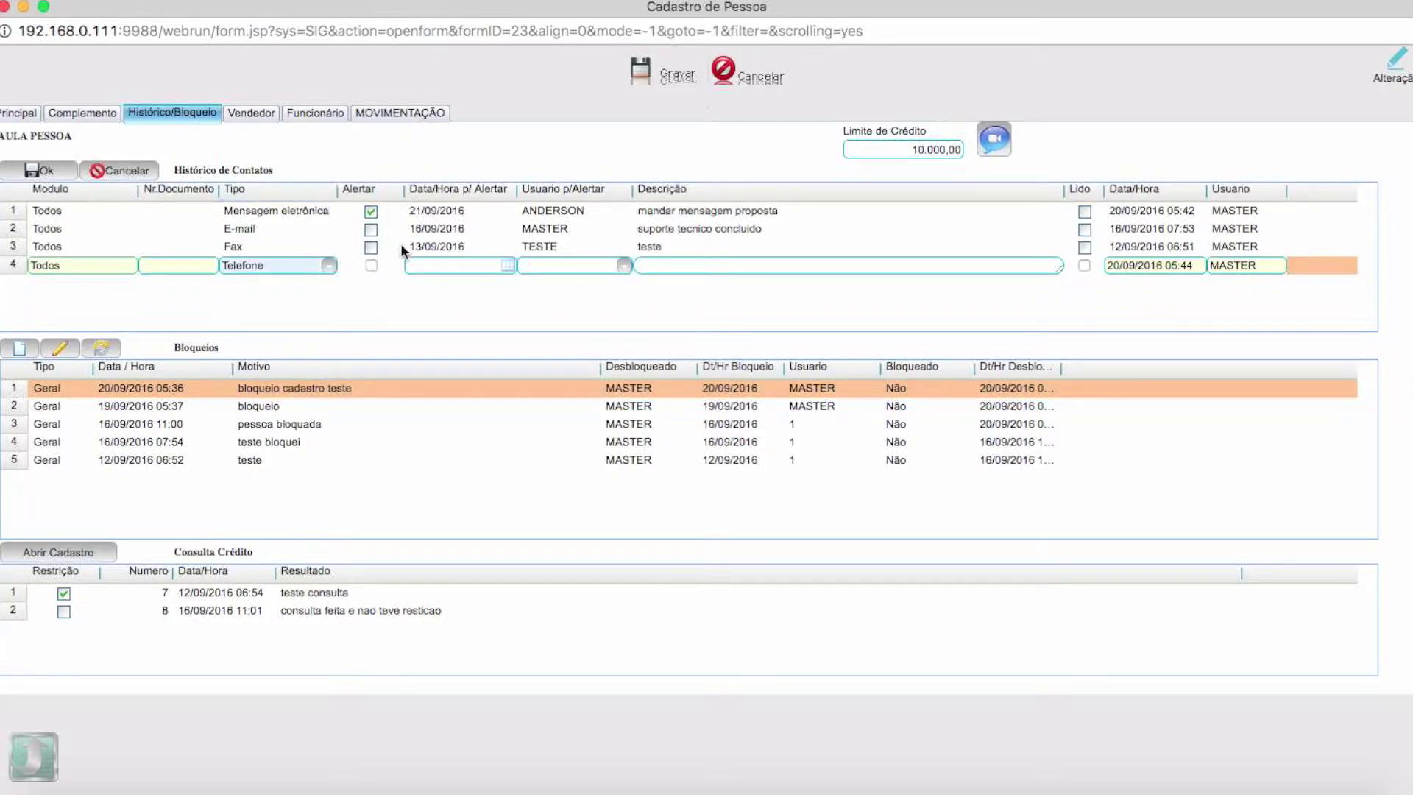
pyautogui.click(663, 269)
pyautogui.write('liguei e ofre')
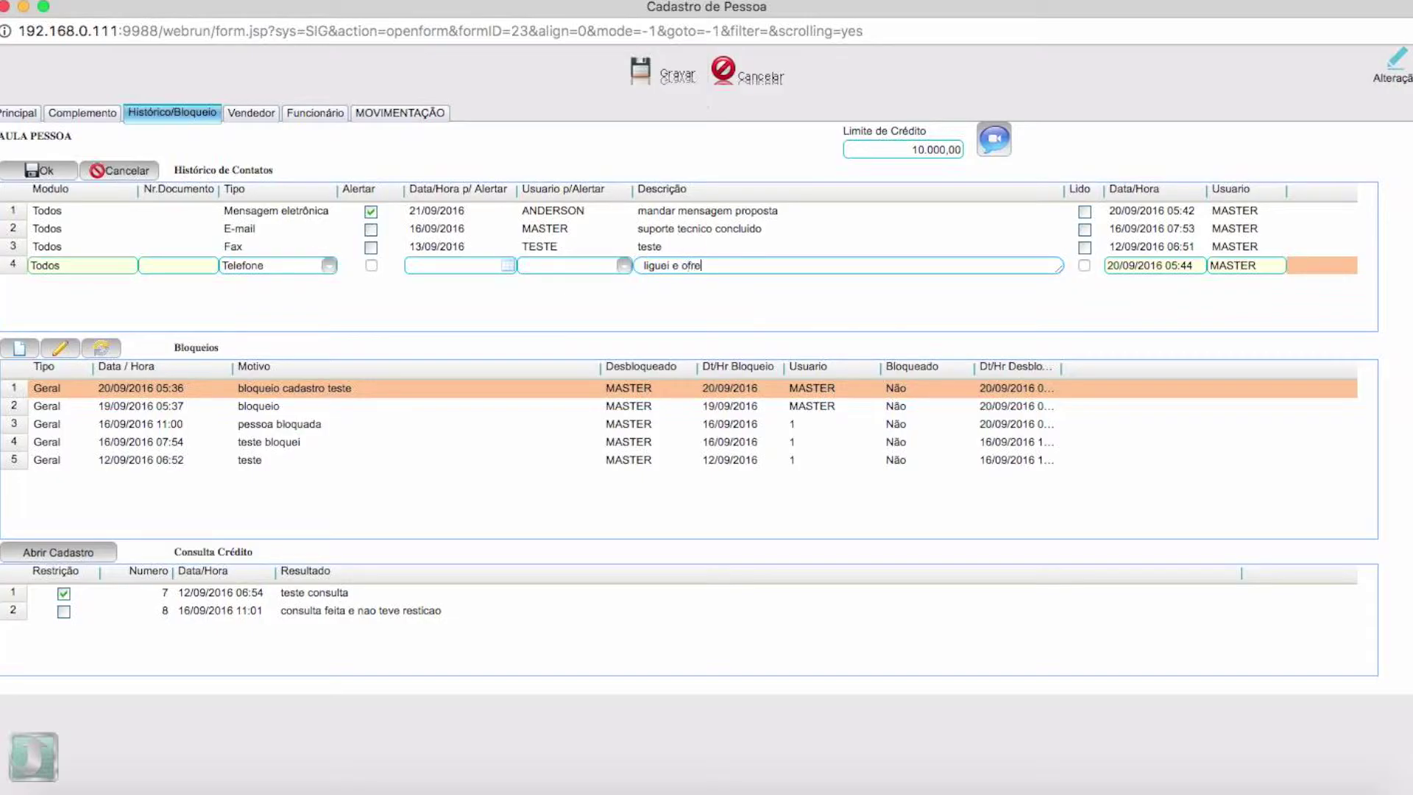
pyautogui.write('ci porposta')
pyautogui.click(693, 265)
pyautogui.press('BackSpace')
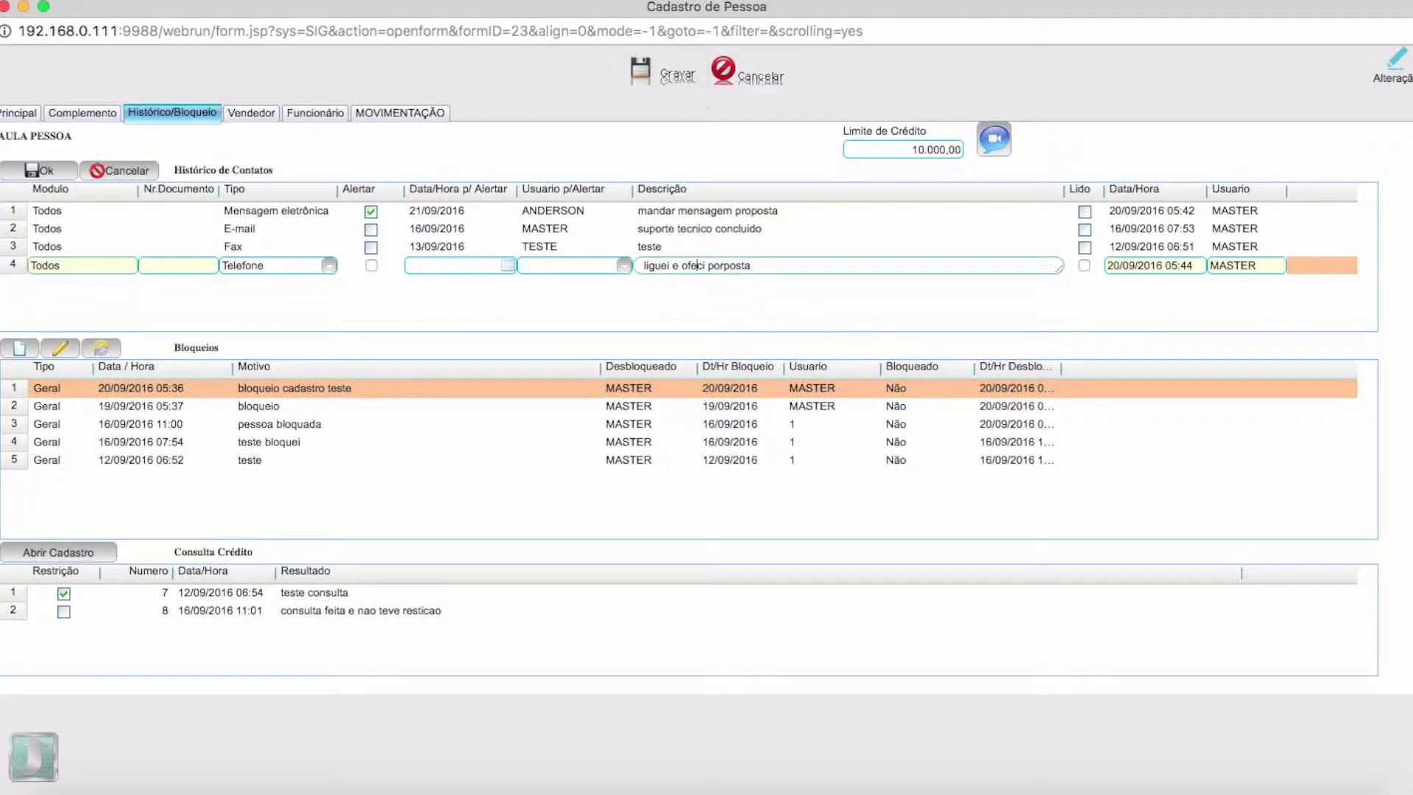
pyautogui.write('re')
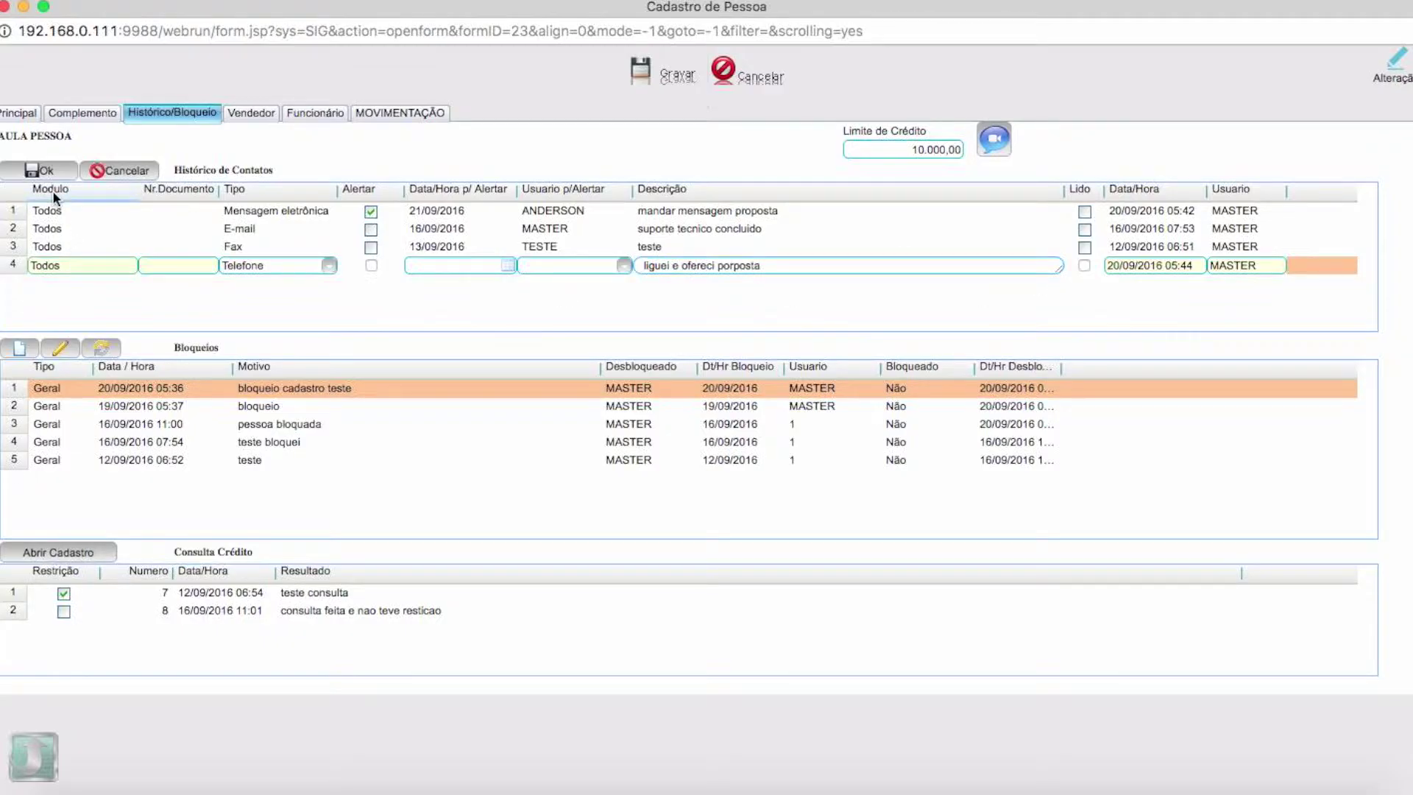
pyautogui.click(58, 172)
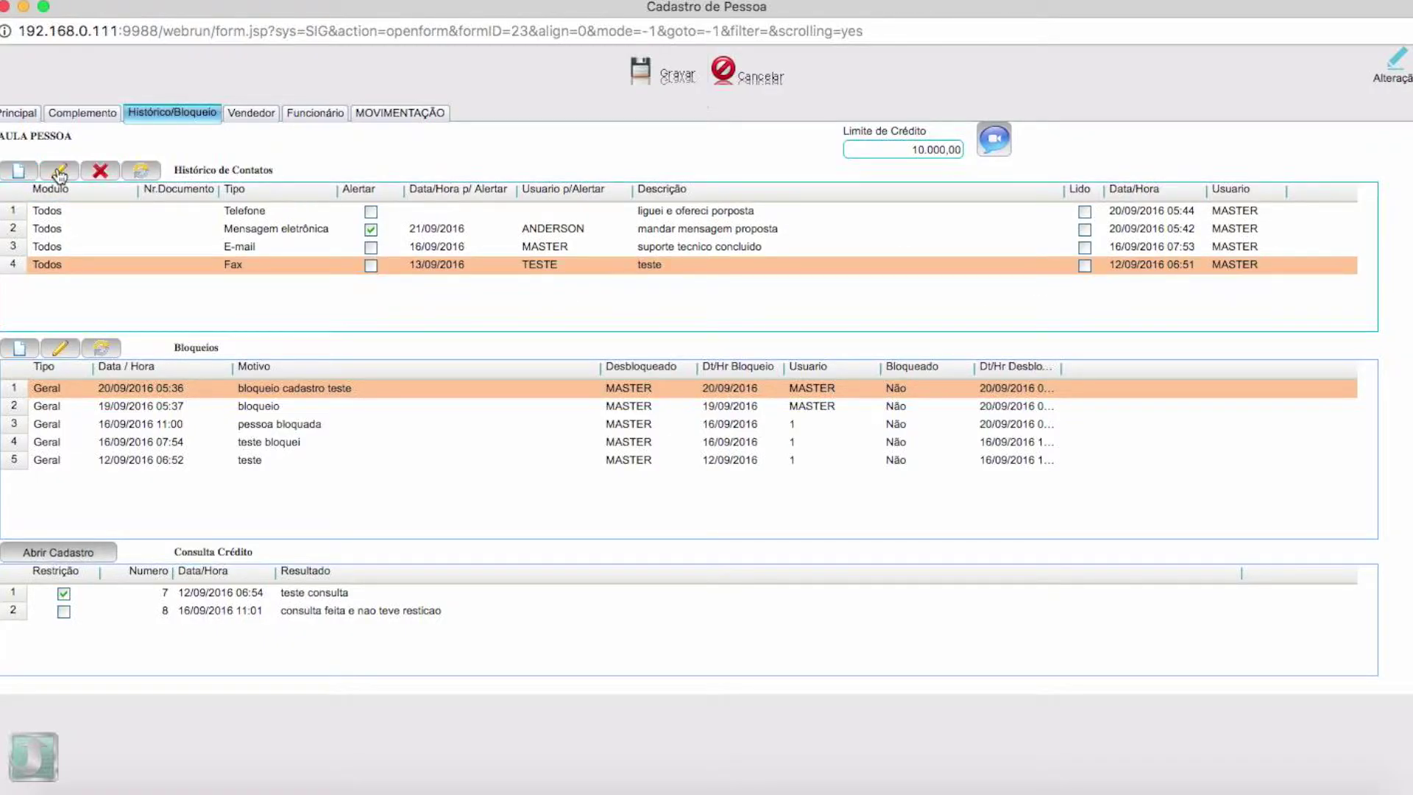
pyautogui.click(670, 211)
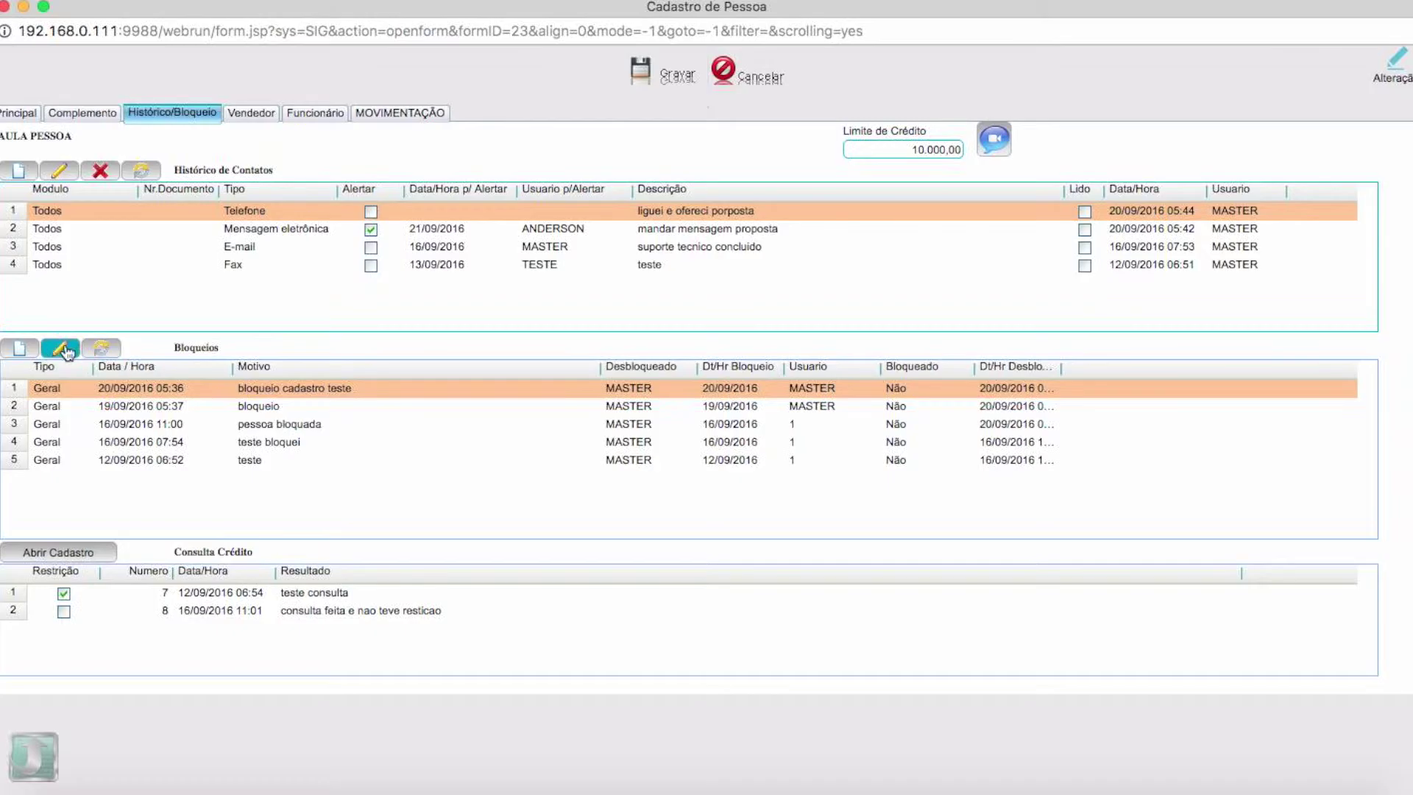
# Add a block to the Bloqueios grid with the reason "bloqueado por tempo que nao compra"
pyautogui.click(30, 352)
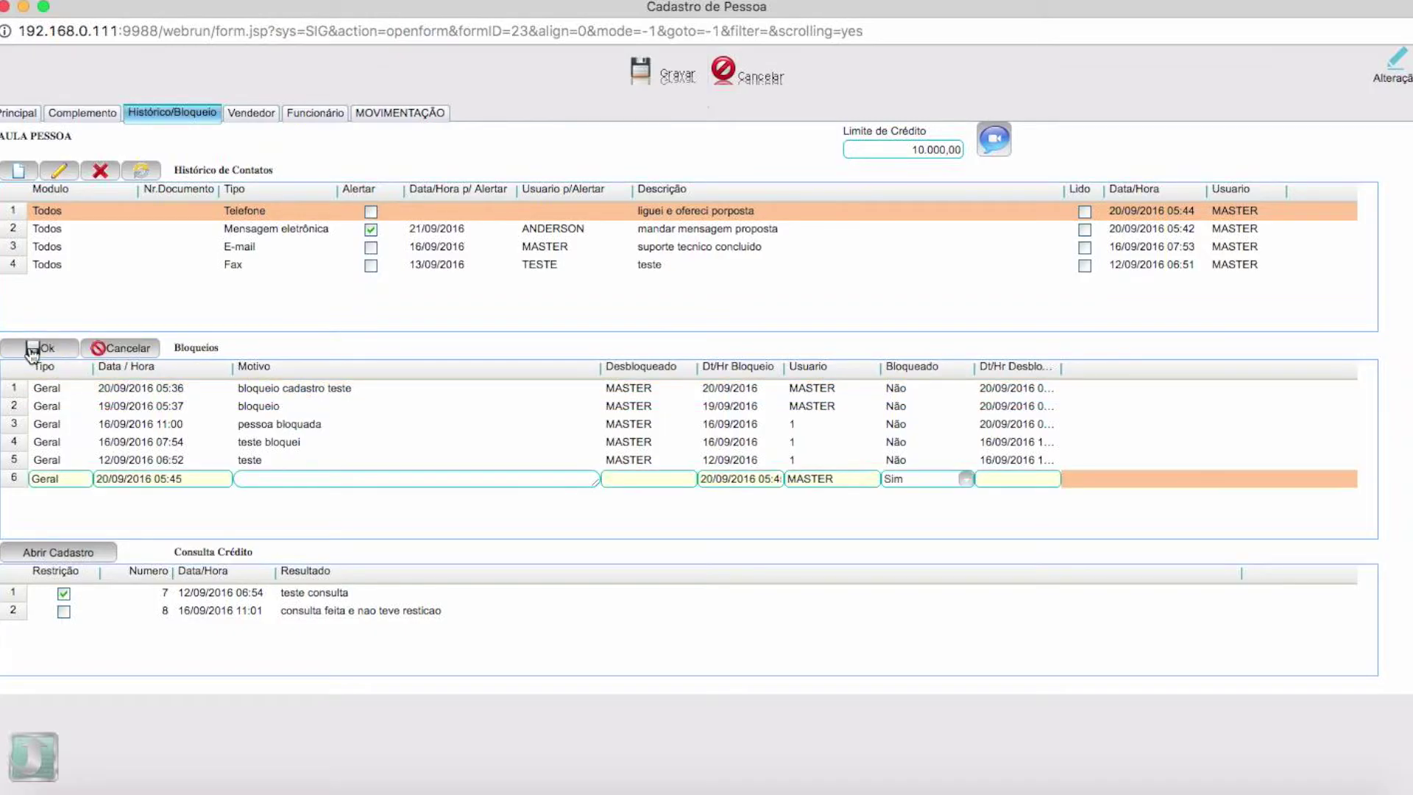
pyautogui.click(267, 479)
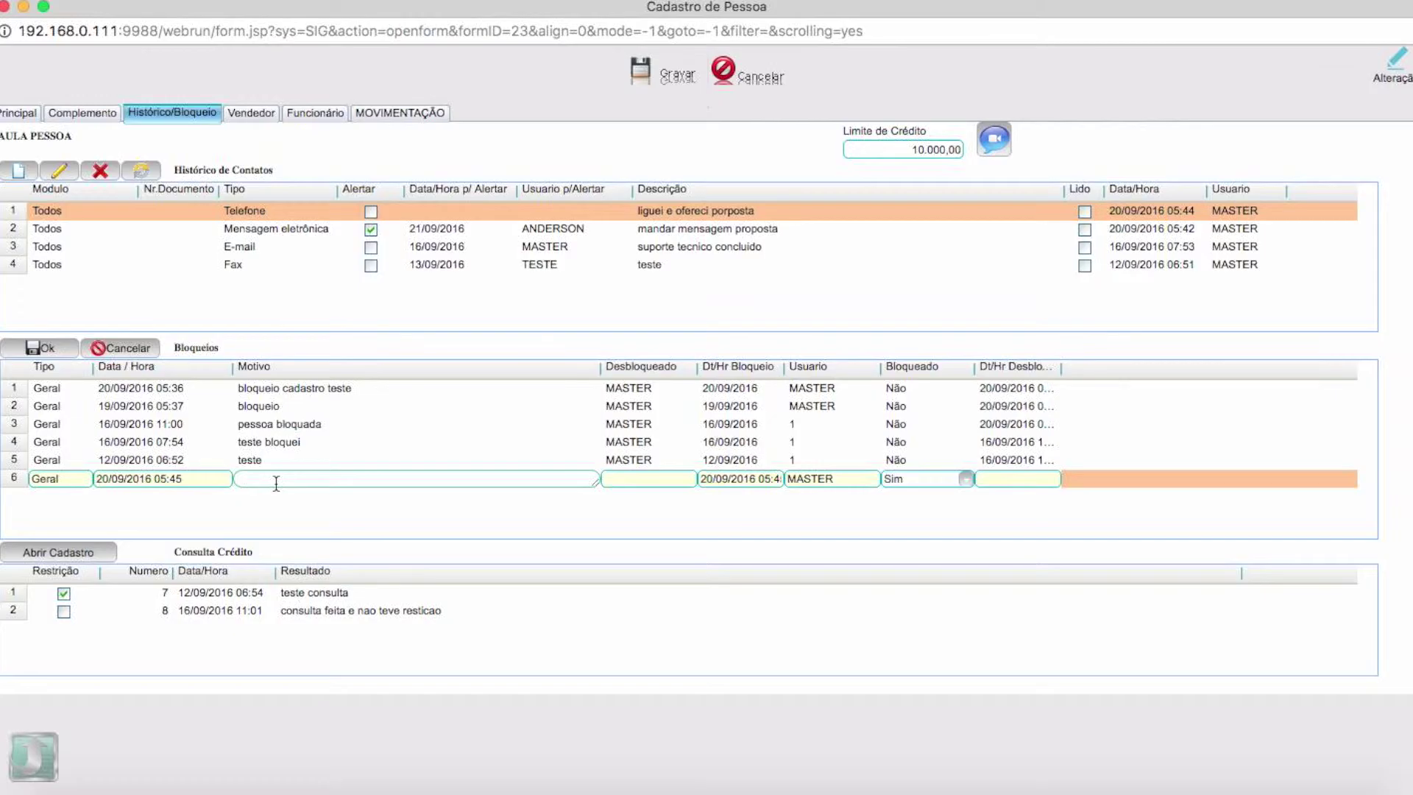
pyautogui.write('bloquado po')
pyautogui.press('BackSpace')
pyautogui.press('BackSpace')
pyautogui.press('BackSpace')
pyautogui.press('BackSpace')
pyautogui.press('BackSpace')
pyautogui.write('eado por tempo que nao compra')
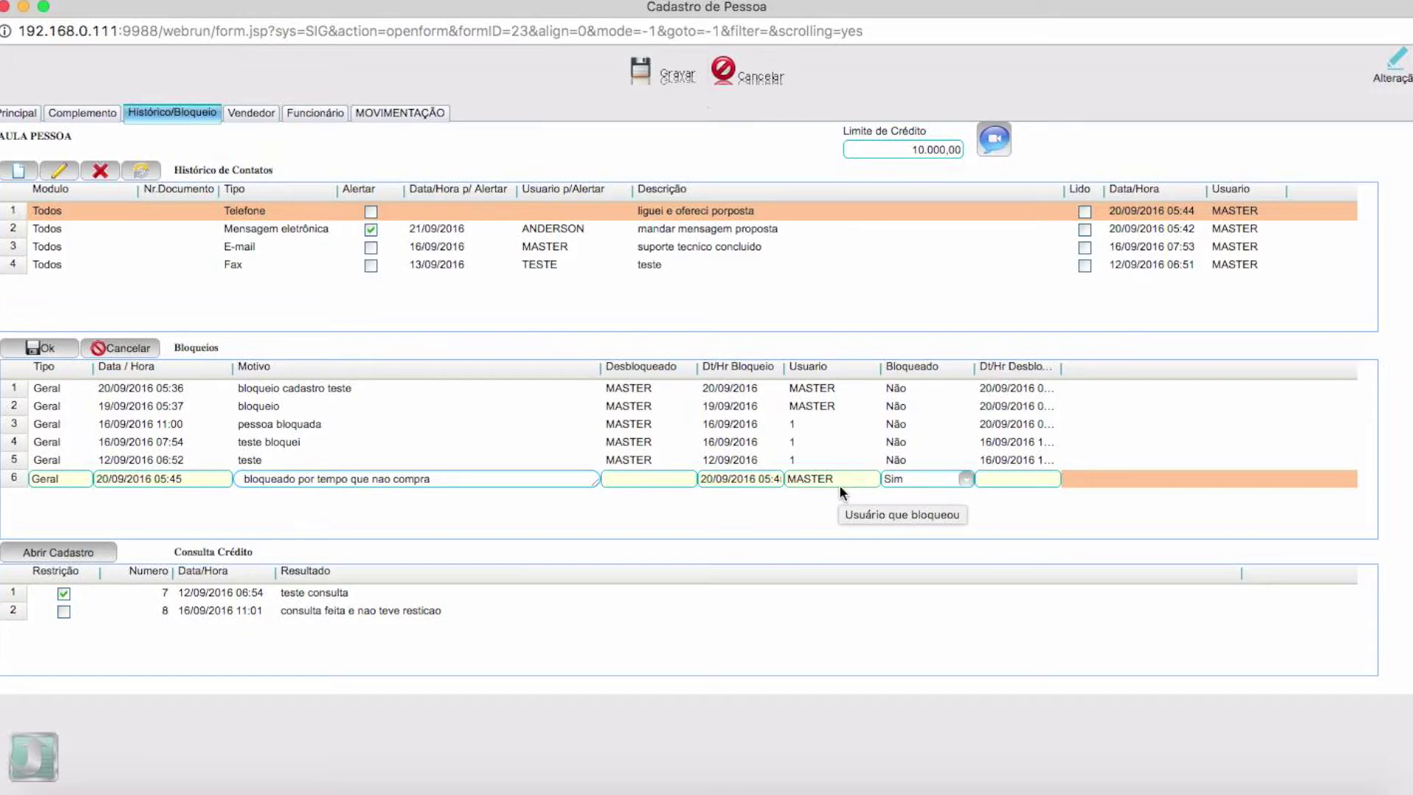
pyautogui.click(53, 349)
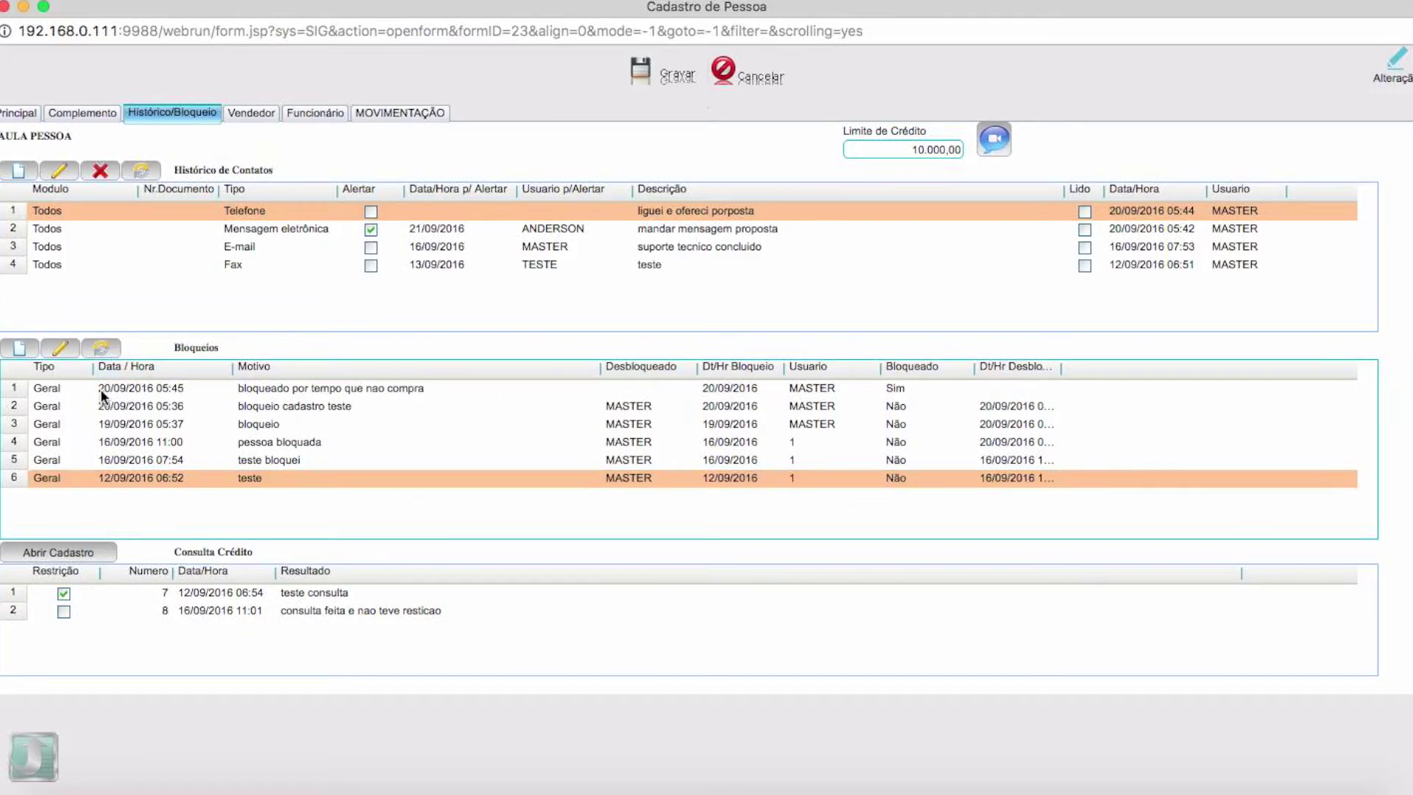
# Release the block "bloqueado por tempo que nao compra" by setting Bloqueado to Não, and save the person record
pyautogui.click(306, 387)
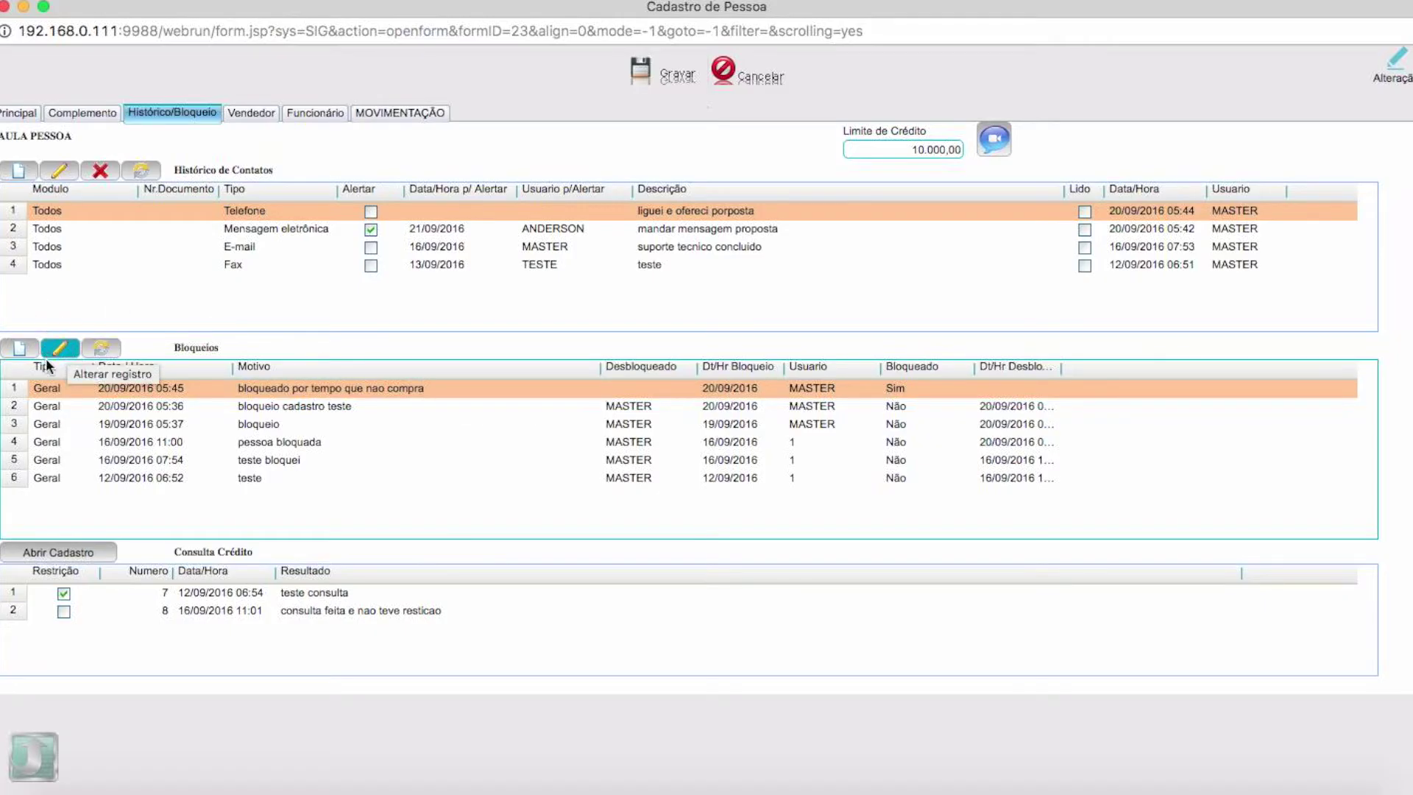
pyautogui.click(68, 356)
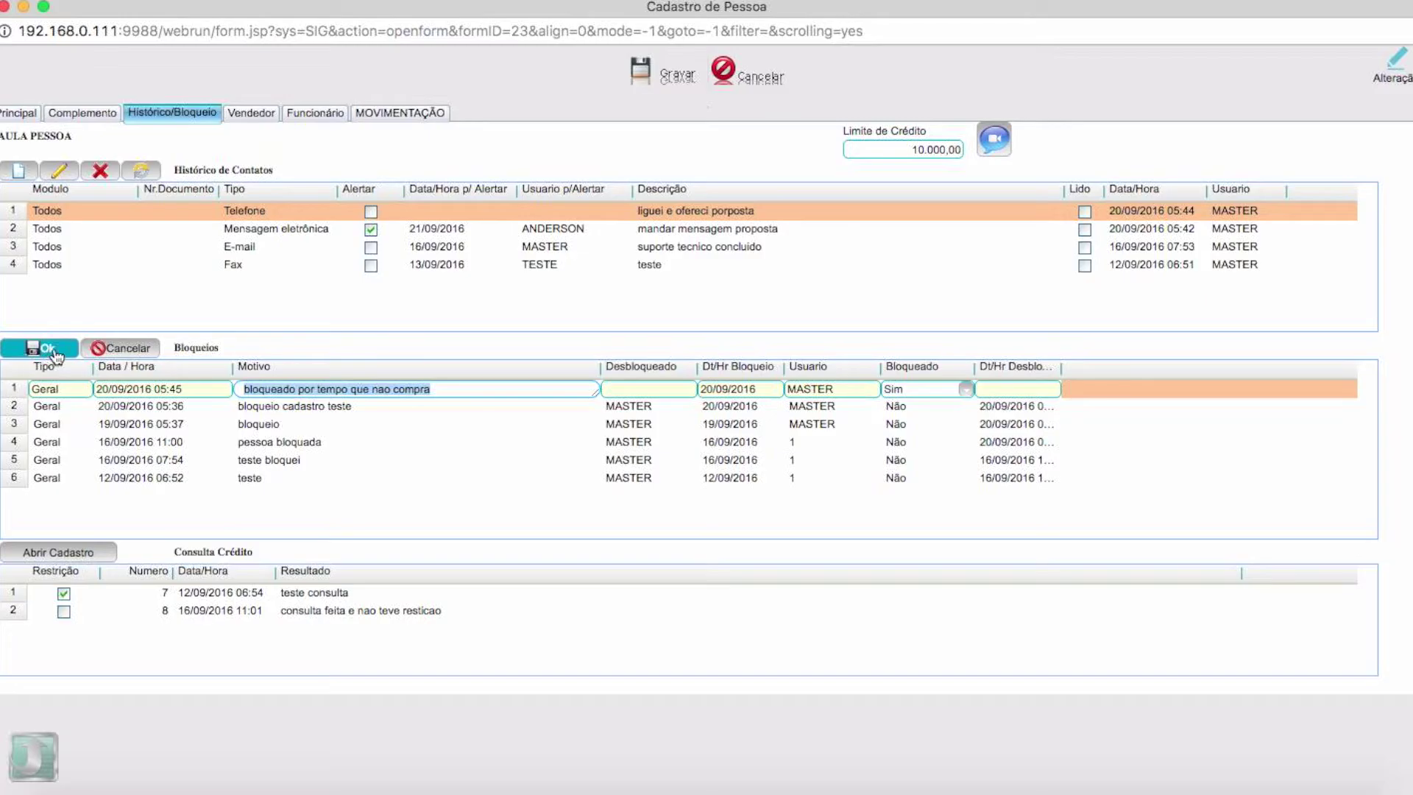
pyautogui.click(965, 389)
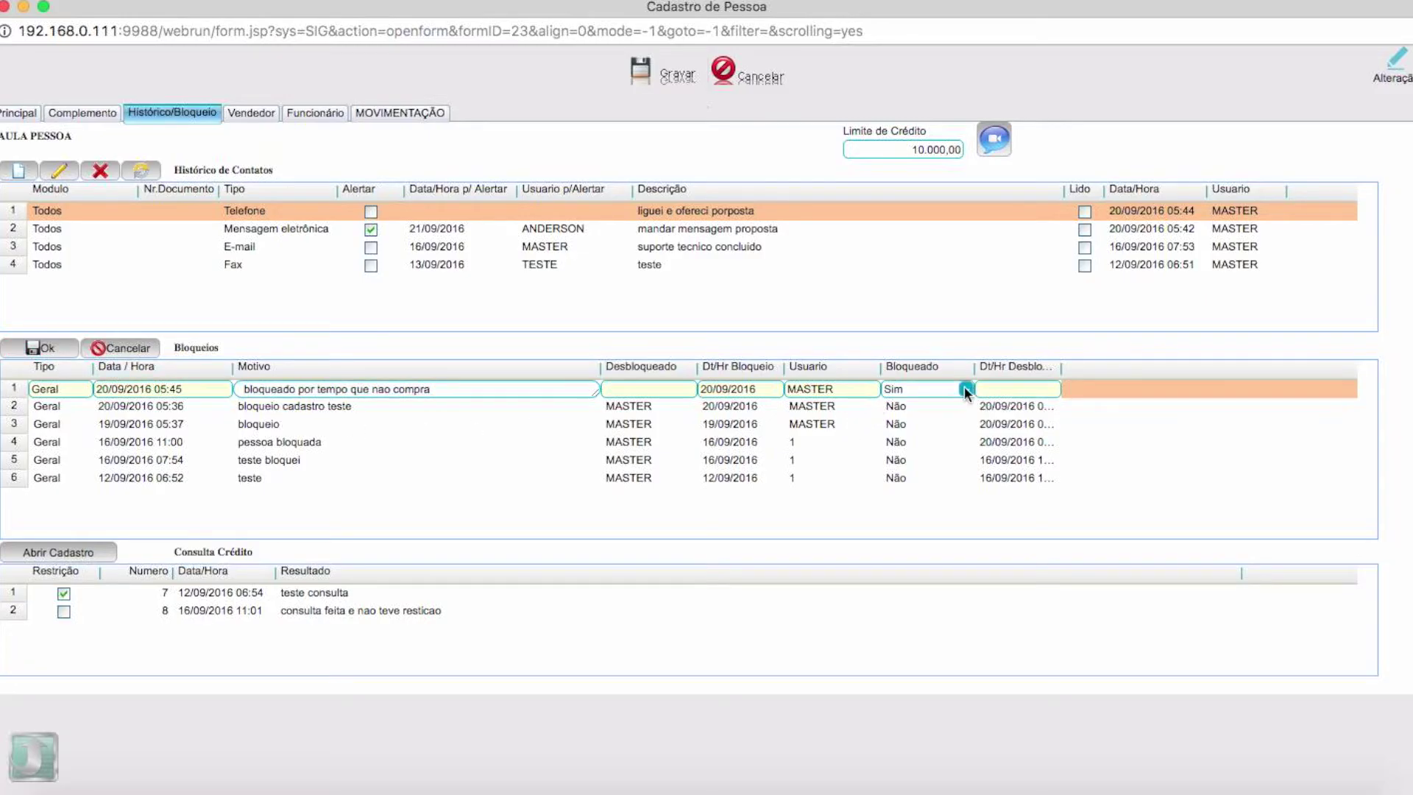
pyautogui.click(911, 446)
pyautogui.click(57, 353)
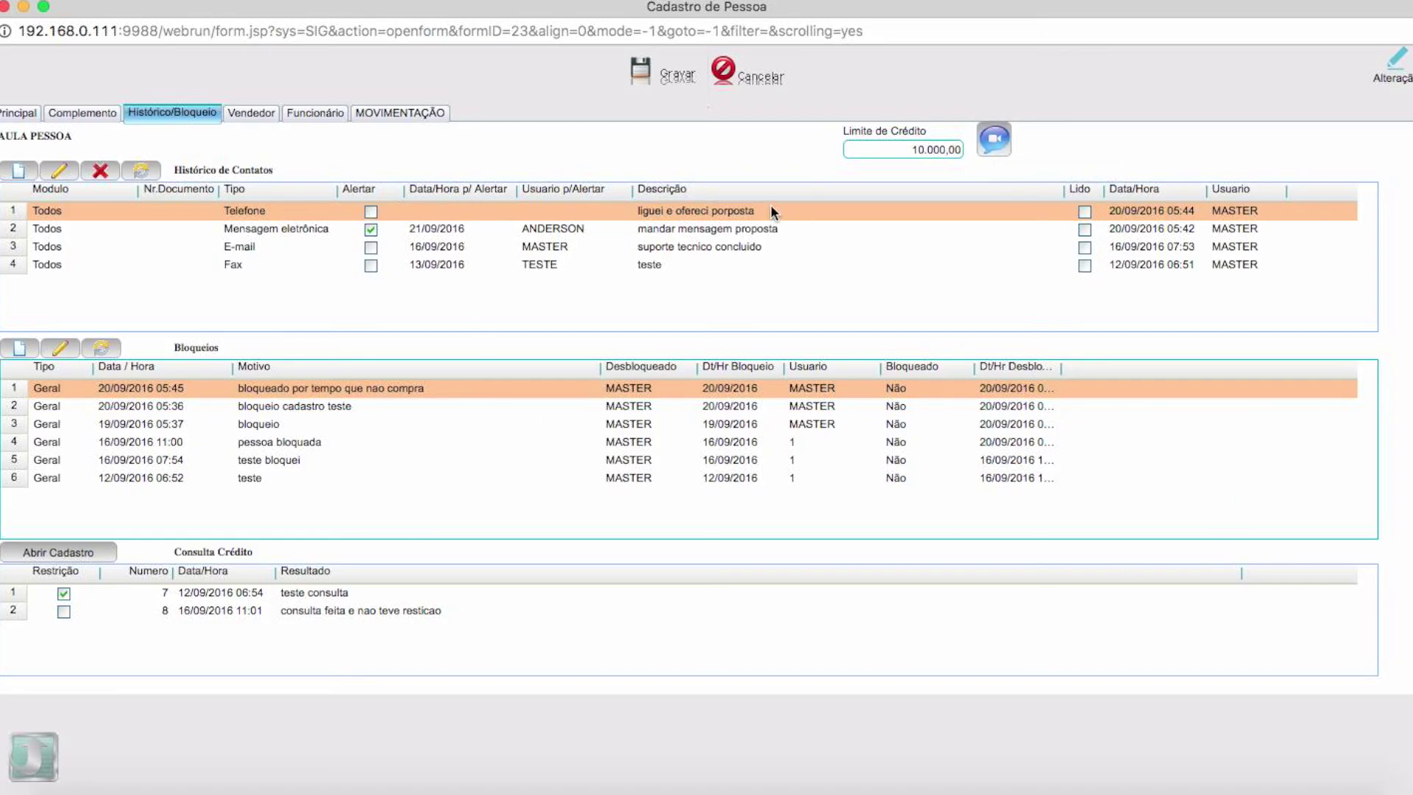
pyautogui.click(667, 78)
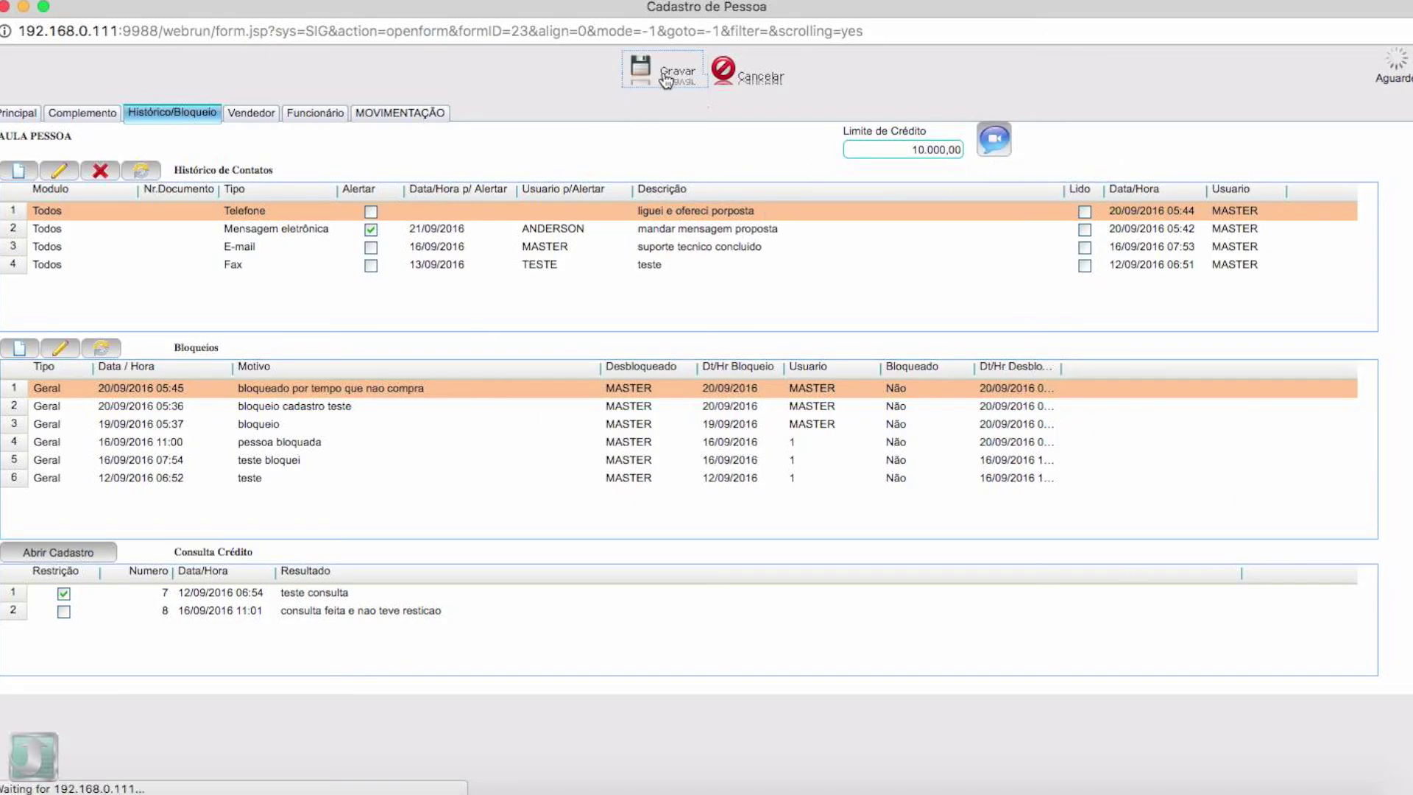